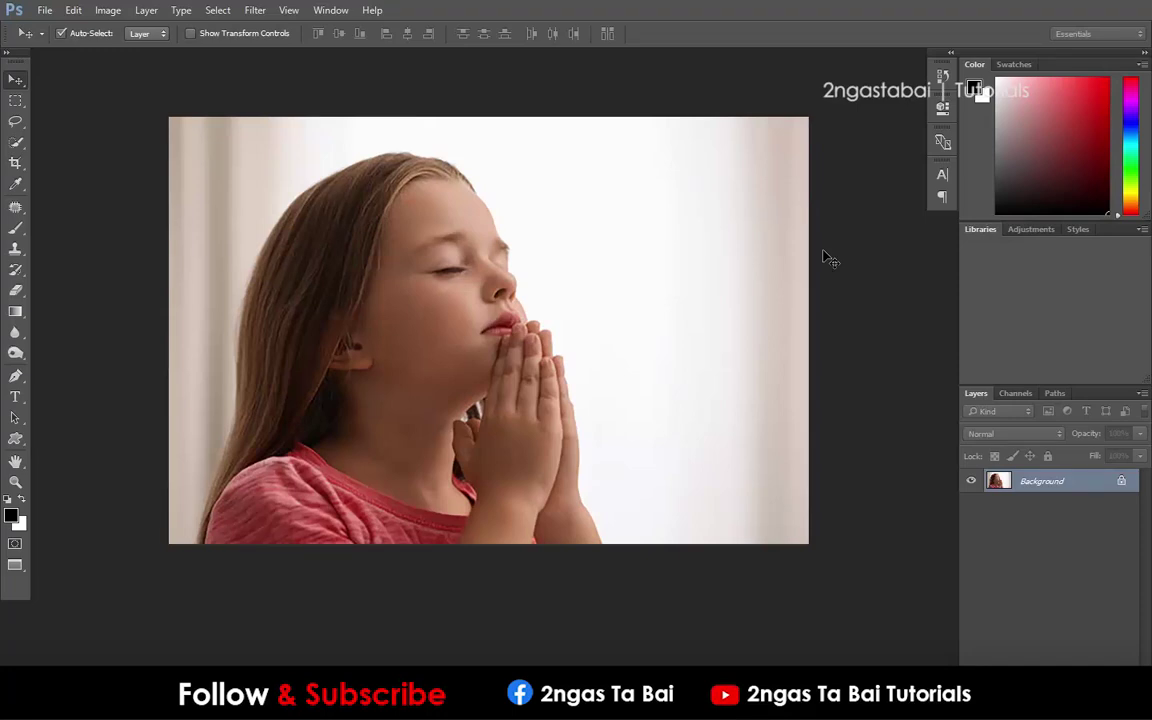
- Place vertical 20 pt Arial Bold text 'PRAY' at the photo's upper left and select it
{"action": "left_click", "coordinate": [15, 398]}
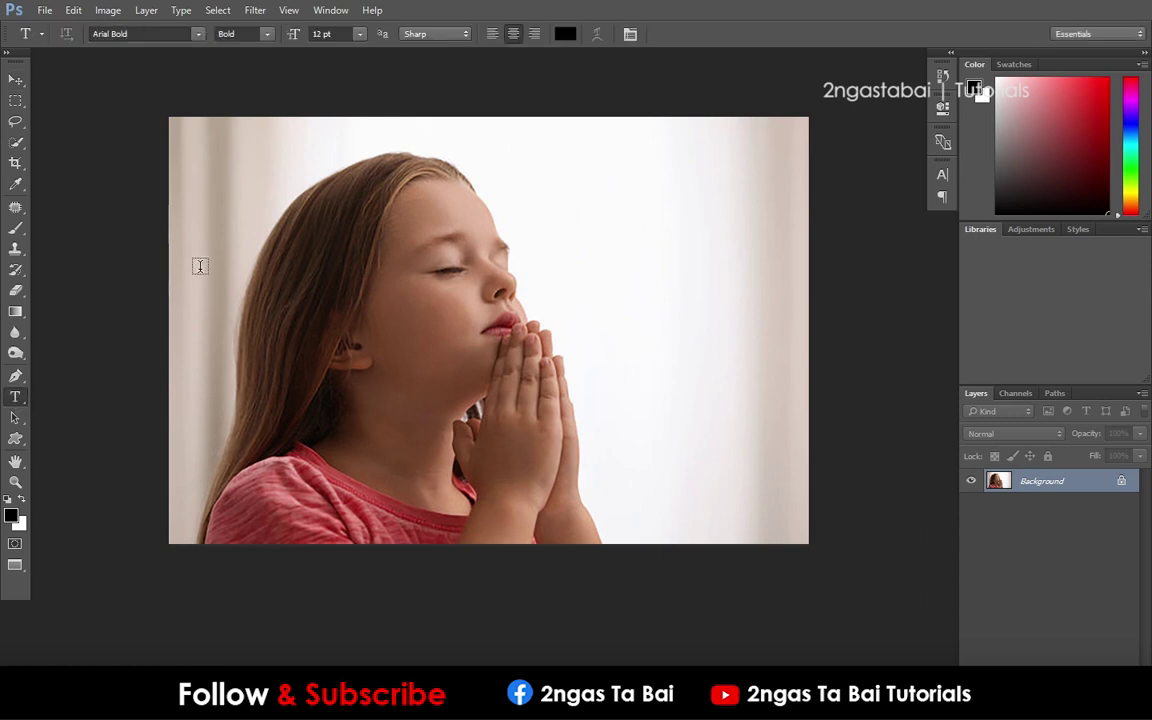
{"action": "left_click", "coordinate": [258, 248]}
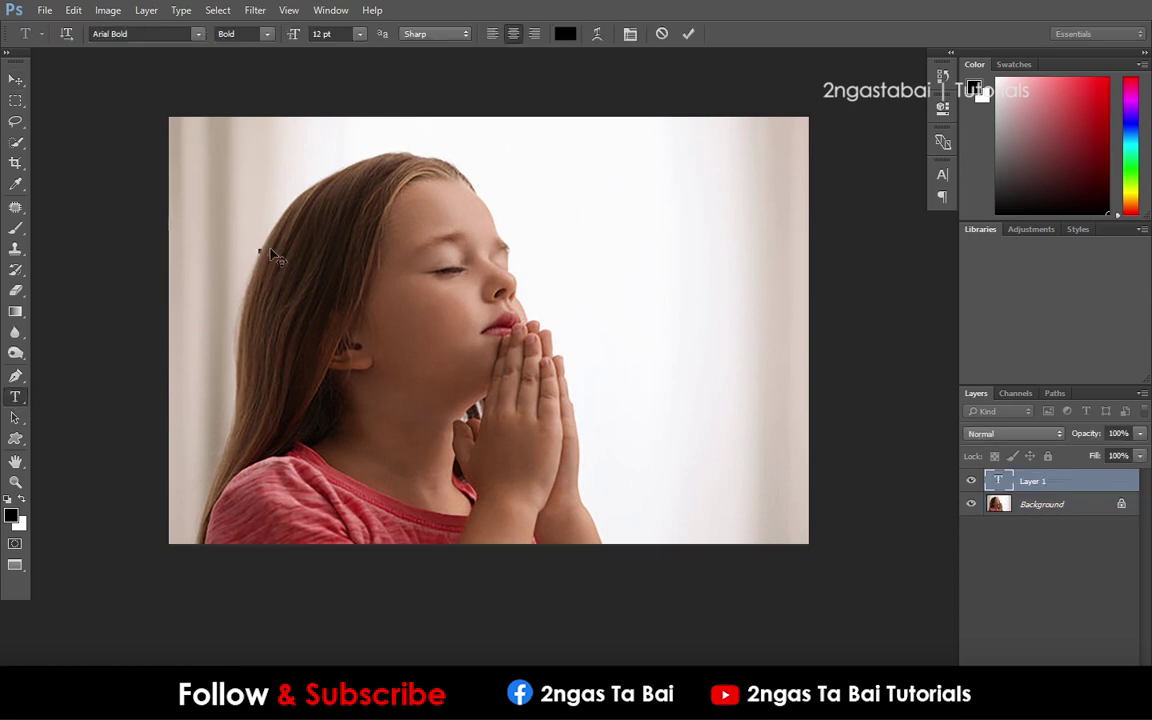
{"action": "left_click", "coordinate": [343, 35]}
{"action": "type", "text": "10"}
{"action": "key", "text": "Return"}
{"action": "left_click", "coordinate": [351, 33]}
{"action": "type", "text": "20"}
{"action": "key", "text": "Return"}
{"action": "type", "text": "RAY"}
{"action": "key", "text": "ctrl+a"}
- Reset the PRAY letters' leading to Auto, then tighten it to 20.01 pt
{"action": "left_click", "coordinate": [630, 33]}
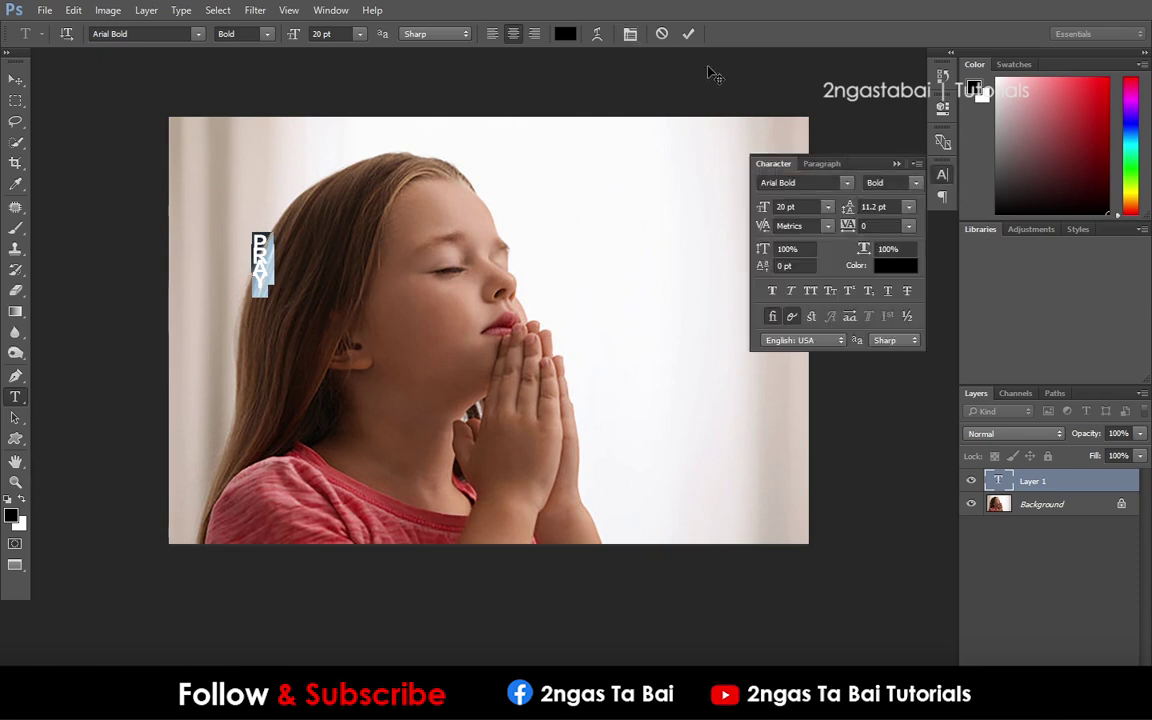
{"action": "left_click", "coordinate": [908, 207]}
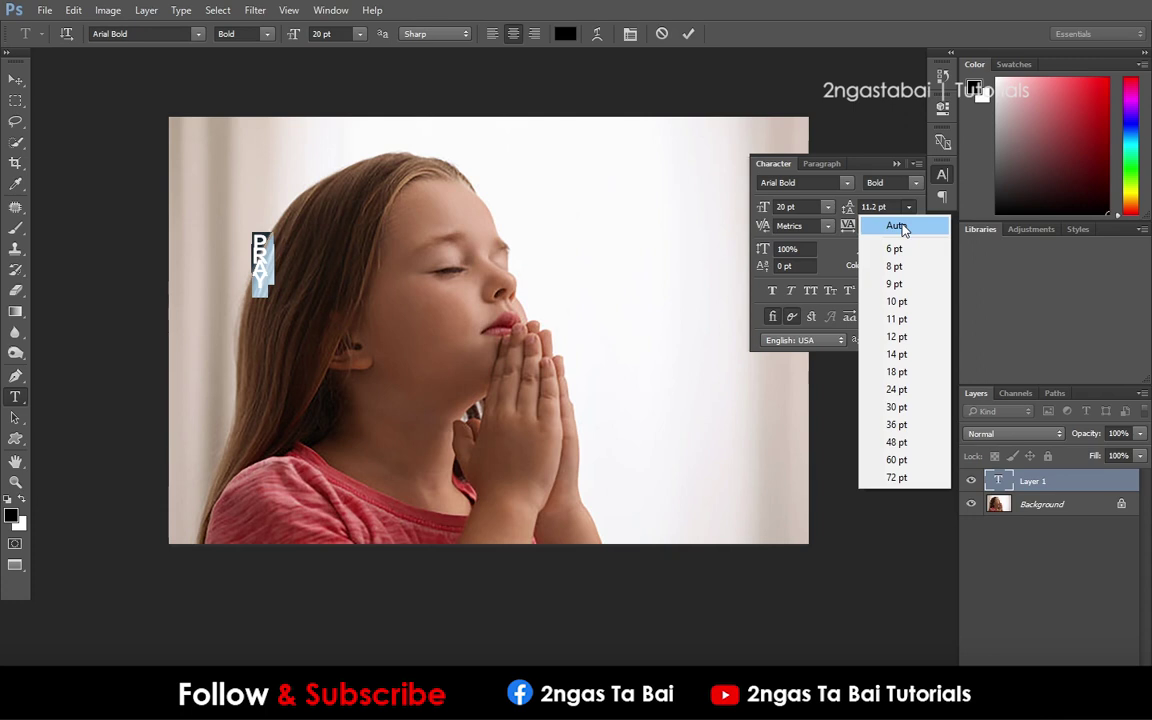
{"action": "left_click", "coordinate": [897, 226]}
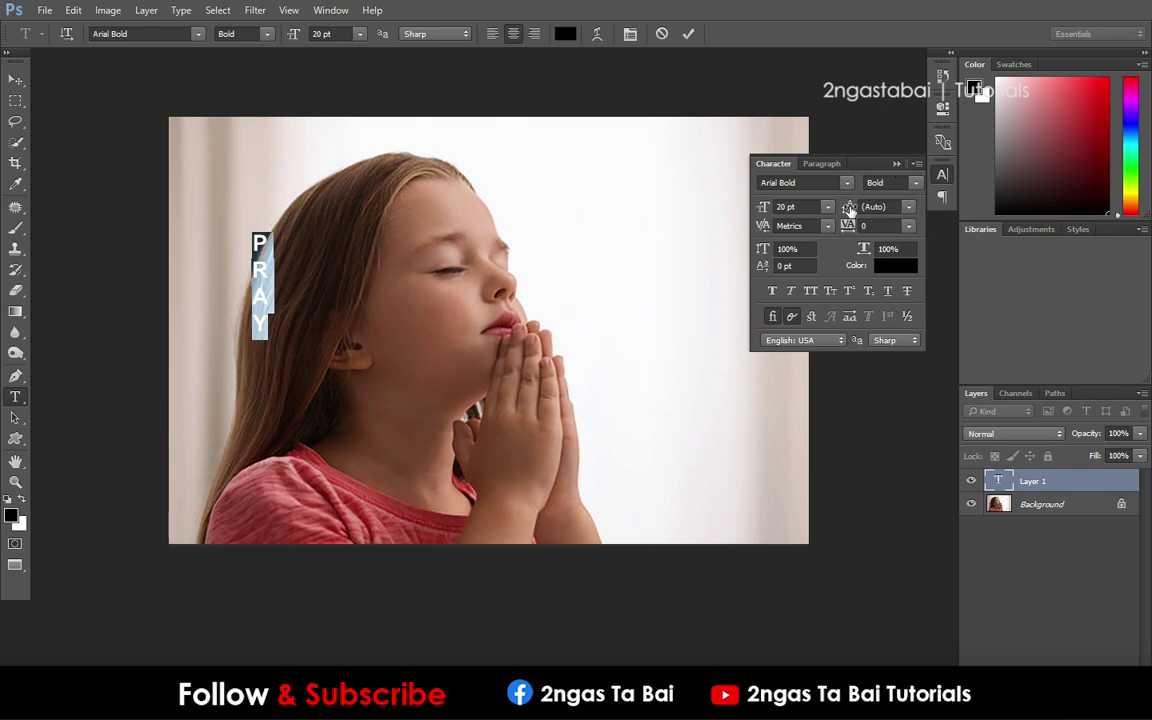
{"action": "left_click_drag", "start_coordinate": [849, 208], "coordinate": [885, 210]}
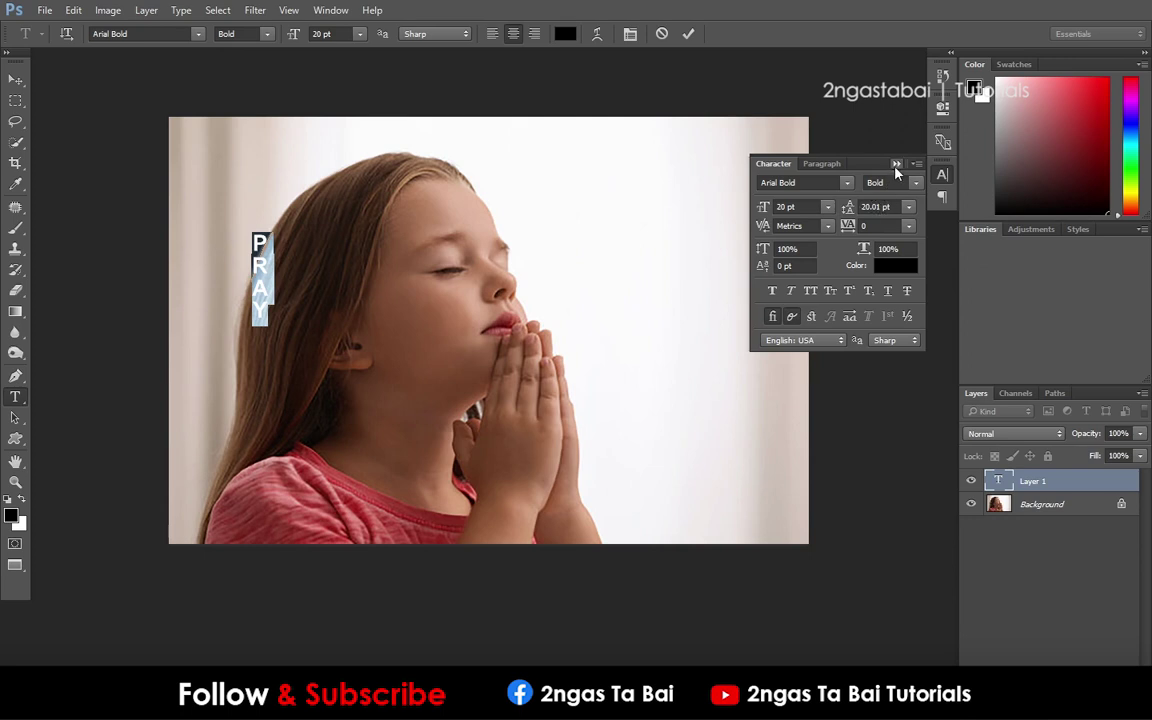
{"action": "left_click", "coordinate": [896, 165]}
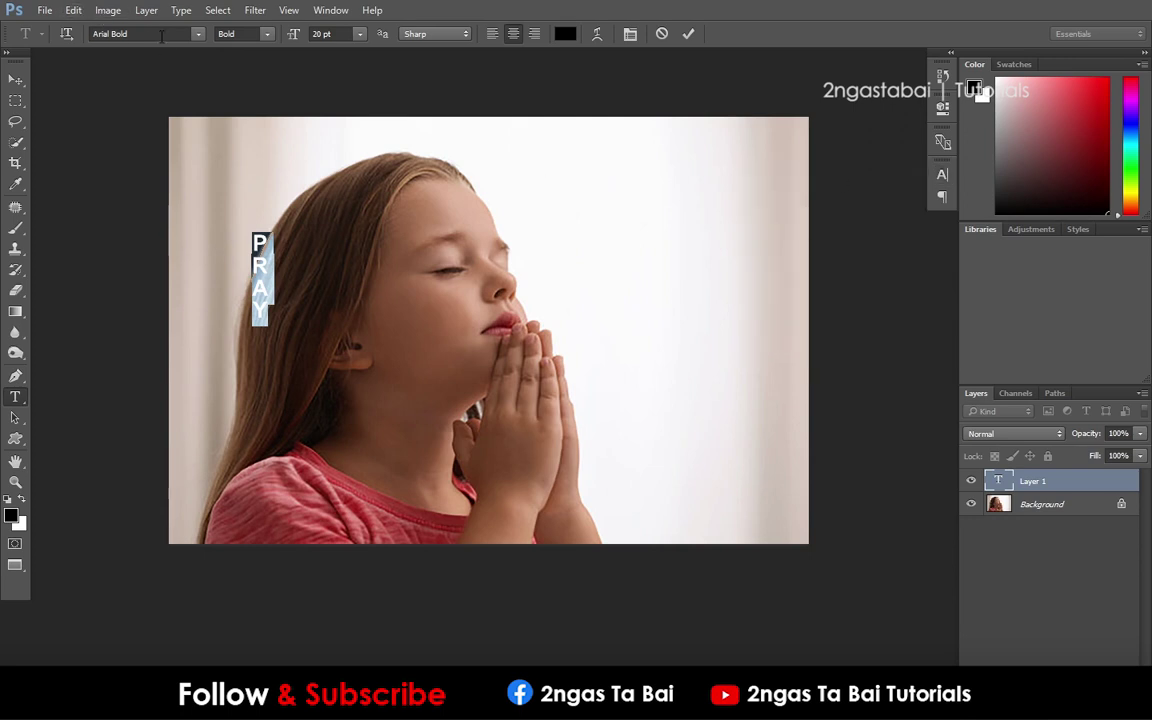
- Change the PRAY font style from Bold to Black and commit the text
{"action": "left_click", "coordinate": [266, 34]}
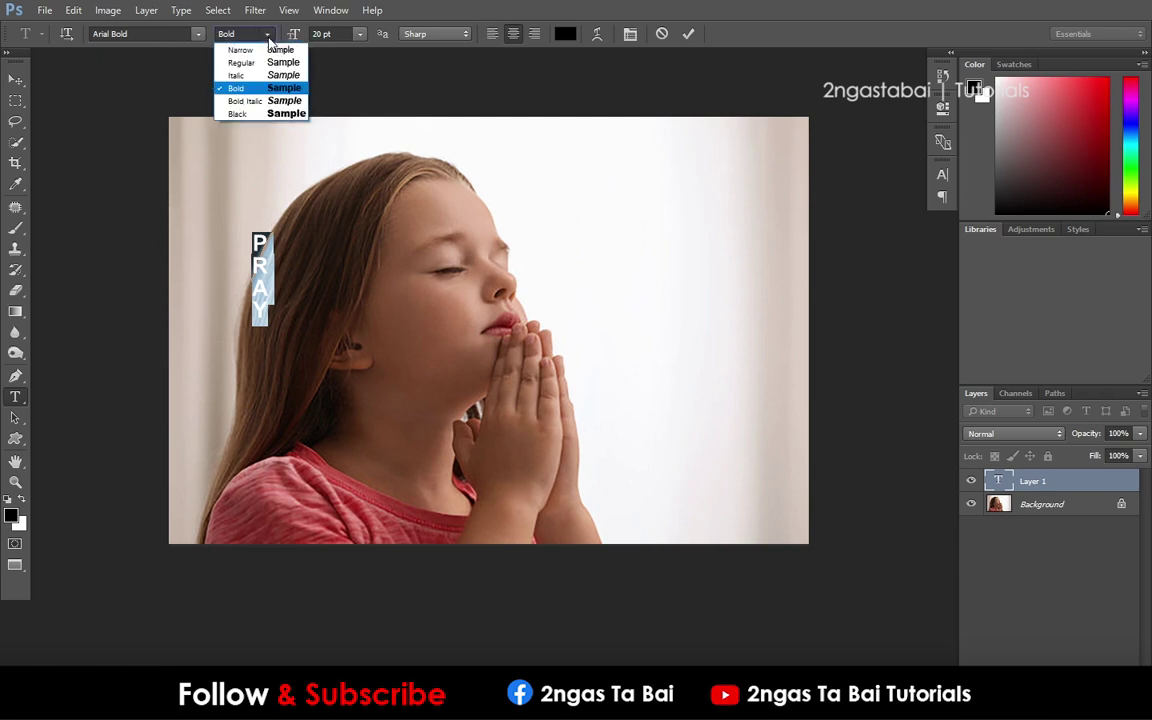
{"action": "left_click", "coordinate": [275, 114]}
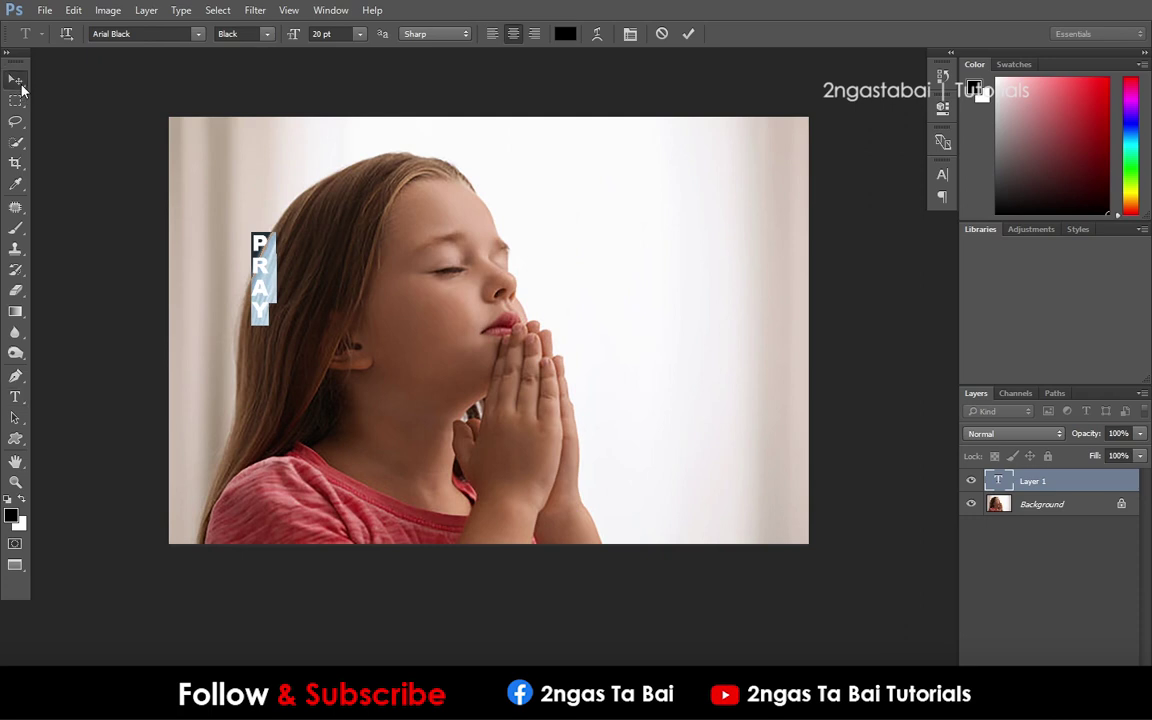
{"action": "left_click", "coordinate": [19, 84]}
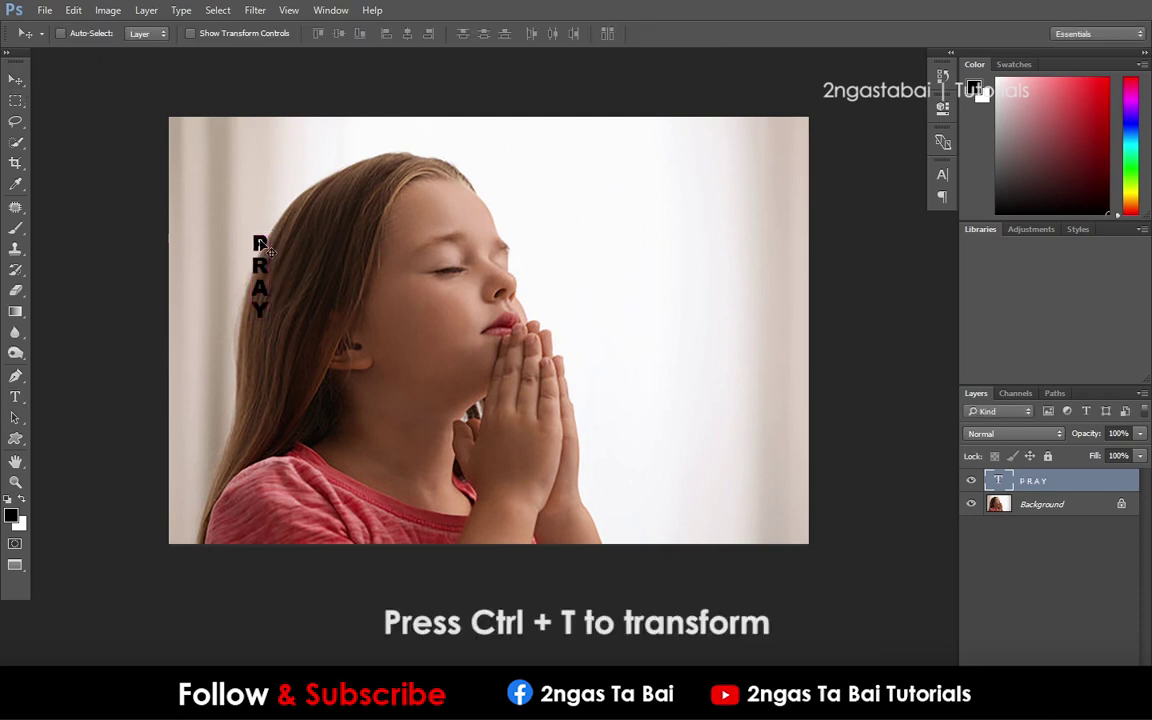
- Scale PRAY up to roughly twice its size and move it down the photo's left edge
{"action": "key", "text": "ctrl+t"}
{"action": "mouse_move", "coordinate": [272, 230]}
{"action": "left_mouse_down"}
{"action": "mouse_move", "coordinate": [409, 123]}
{"action": "mouse_move", "coordinate": [400, 132]}
{"action": "left_mouse_up"}
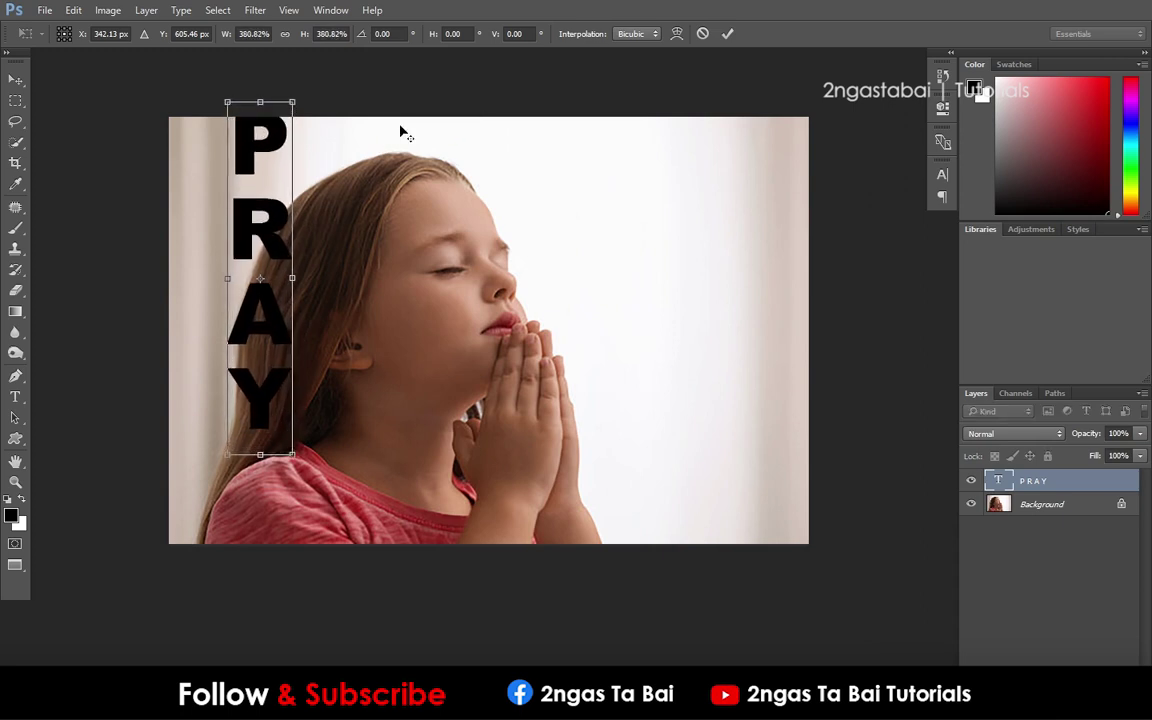
{"action": "key", "text": "Return"}
{"action": "left_click_drag", "start_coordinate": [271, 221], "coordinate": [274, 291]}
{"action": "key", "text": "ctrl+t"}
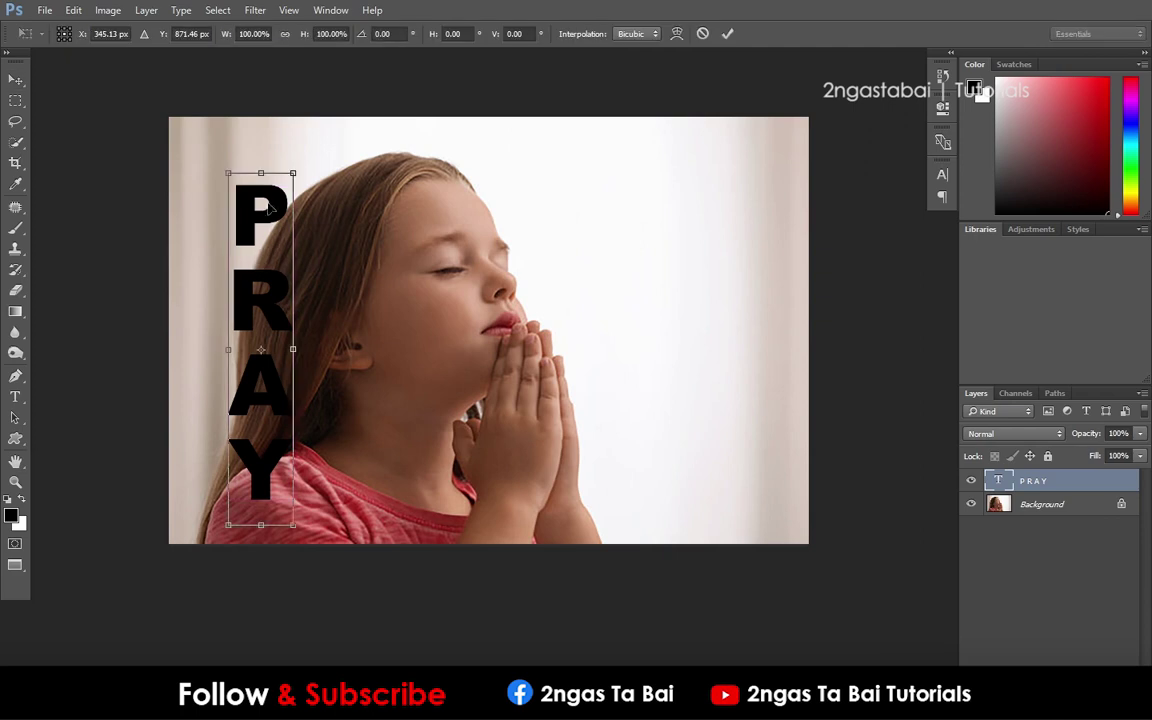
{"action": "left_click_drag", "start_coordinate": [291, 173], "coordinate": [323, 152]}
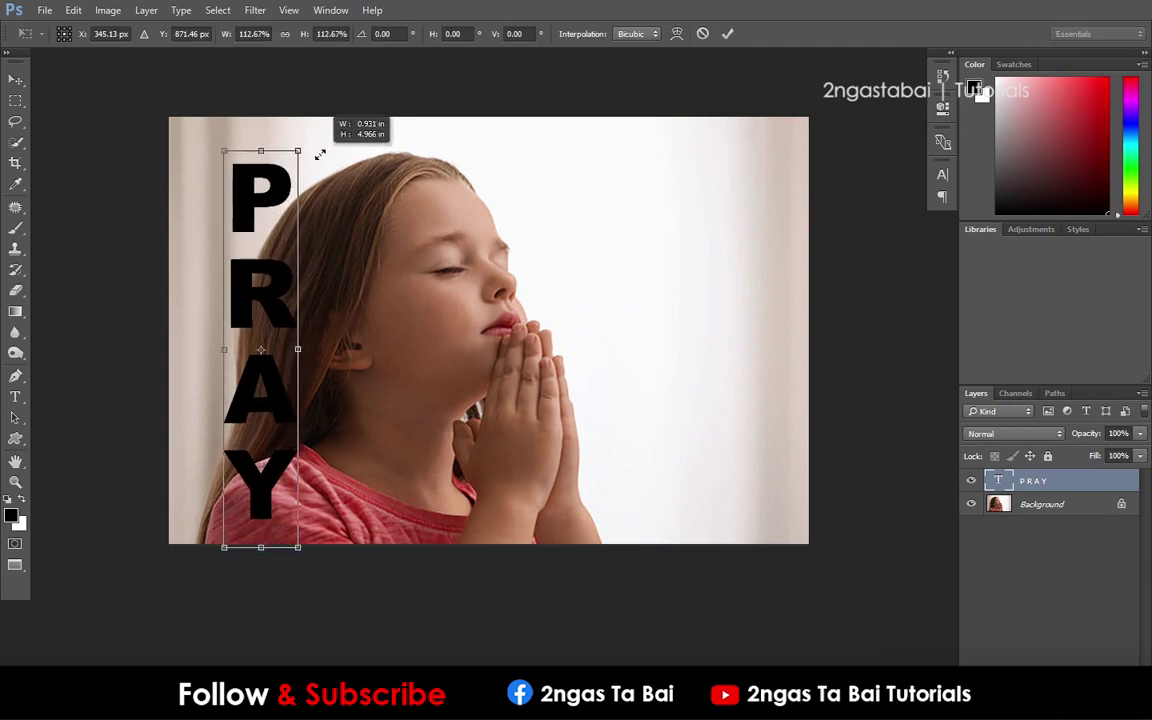
{"action": "left_click_drag", "start_coordinate": [266, 228], "coordinate": [270, 224]}
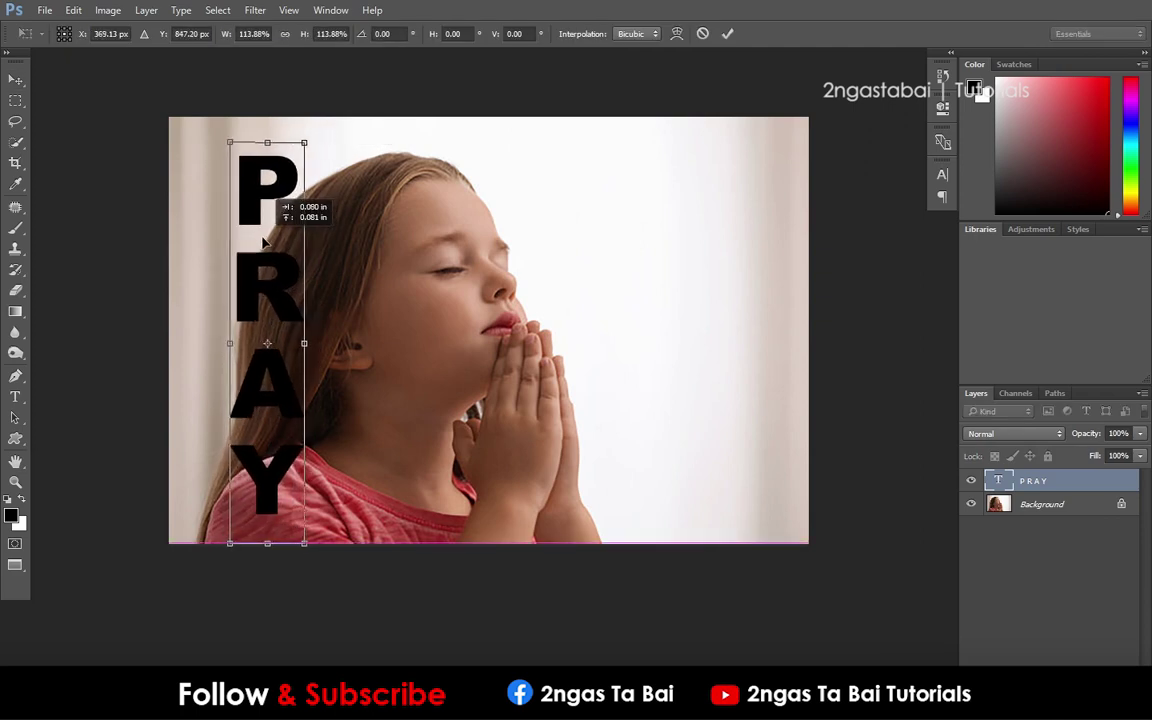
{"action": "key", "text": "Return"}
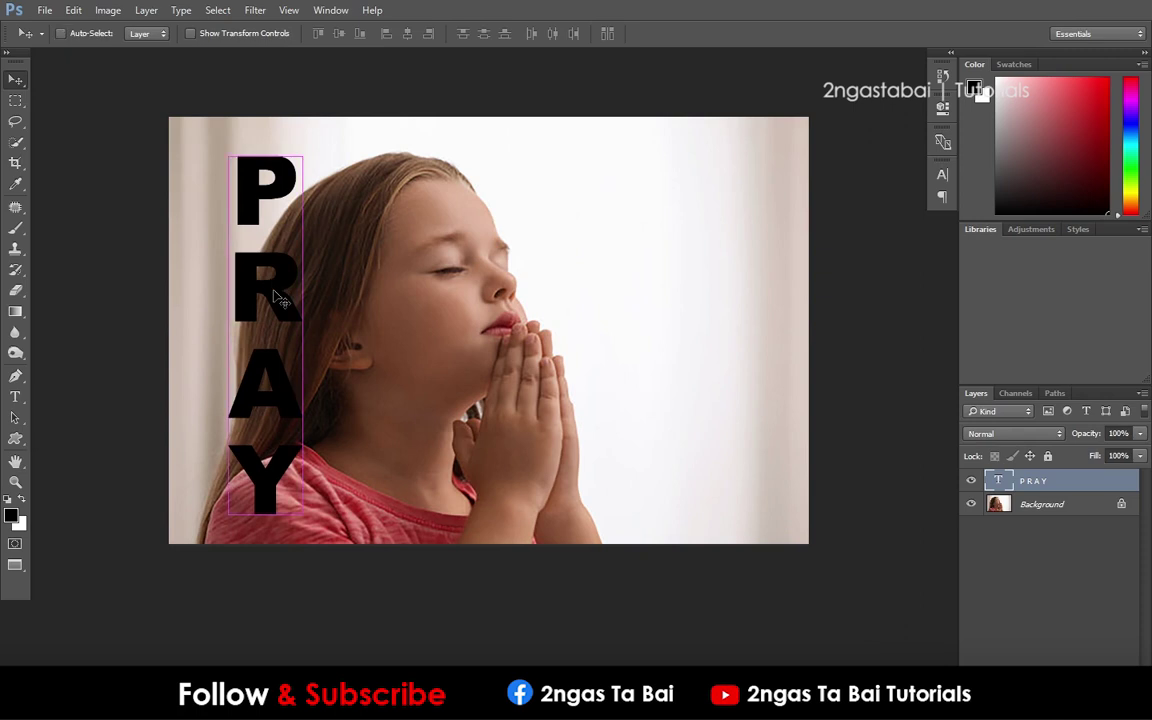
- Reshape PRAY to about 92.51% width and 102.79% height, narrower and taller
{"action": "key", "text": "ctrl+t"}
{"action": "left_click_drag", "start_coordinate": [304, 343], "coordinate": [328, 343]}
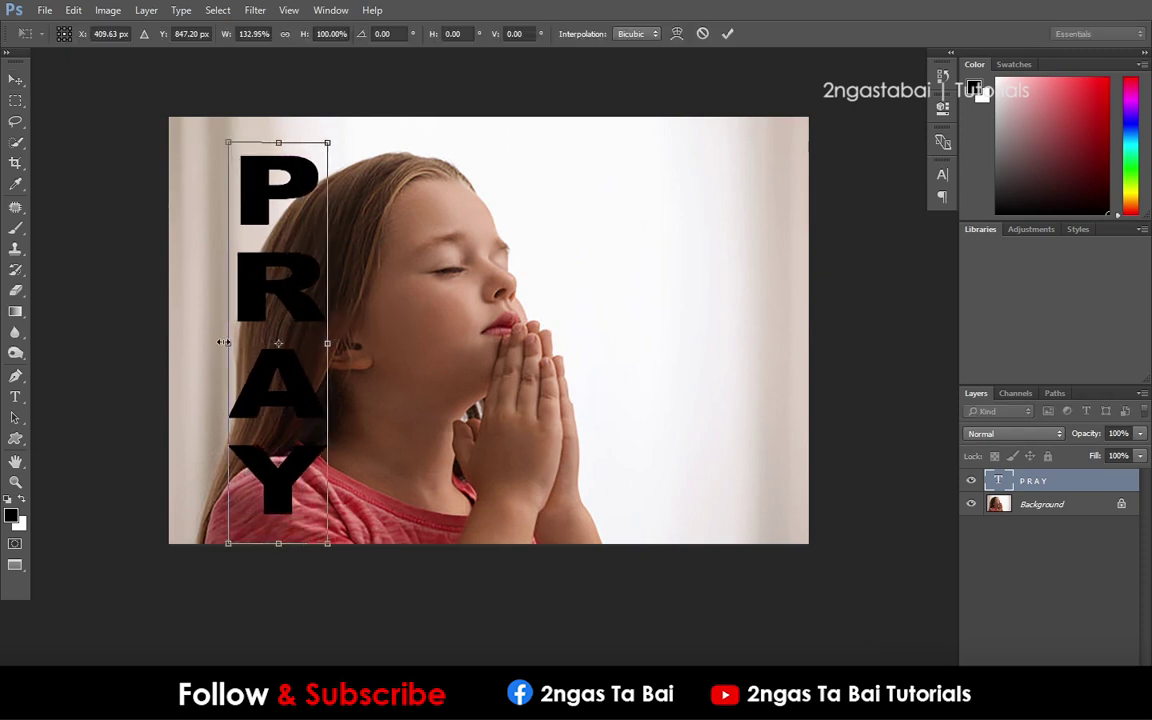
{"action": "left_click_drag", "start_coordinate": [222, 342], "coordinate": [232, 343]}
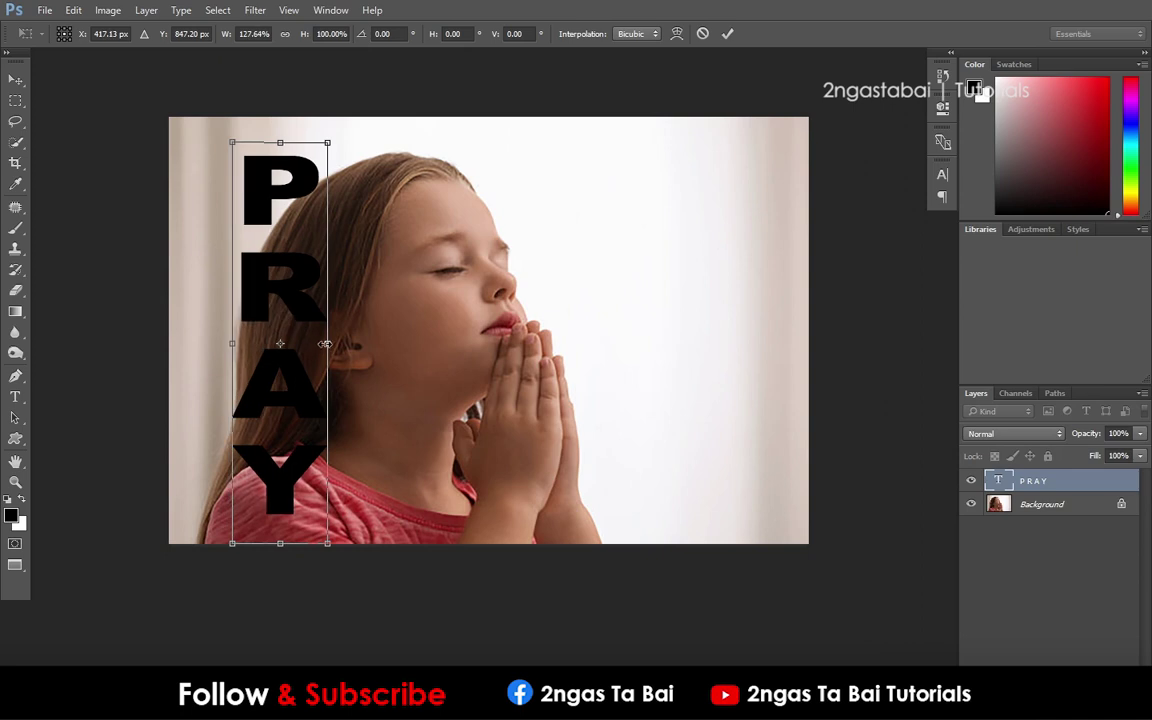
{"action": "key", "text": "Return"}
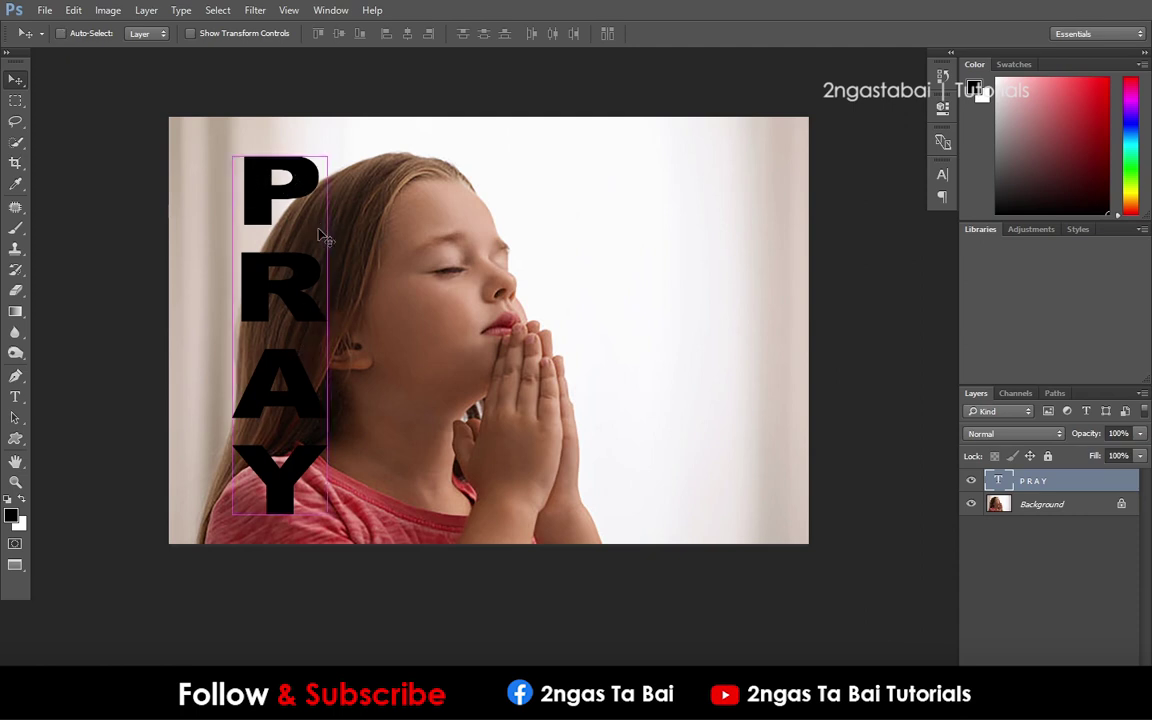
{"action": "key", "text": "ctrl+t"}
{"action": "left_click_drag", "start_coordinate": [327, 343], "coordinate": [320, 343]}
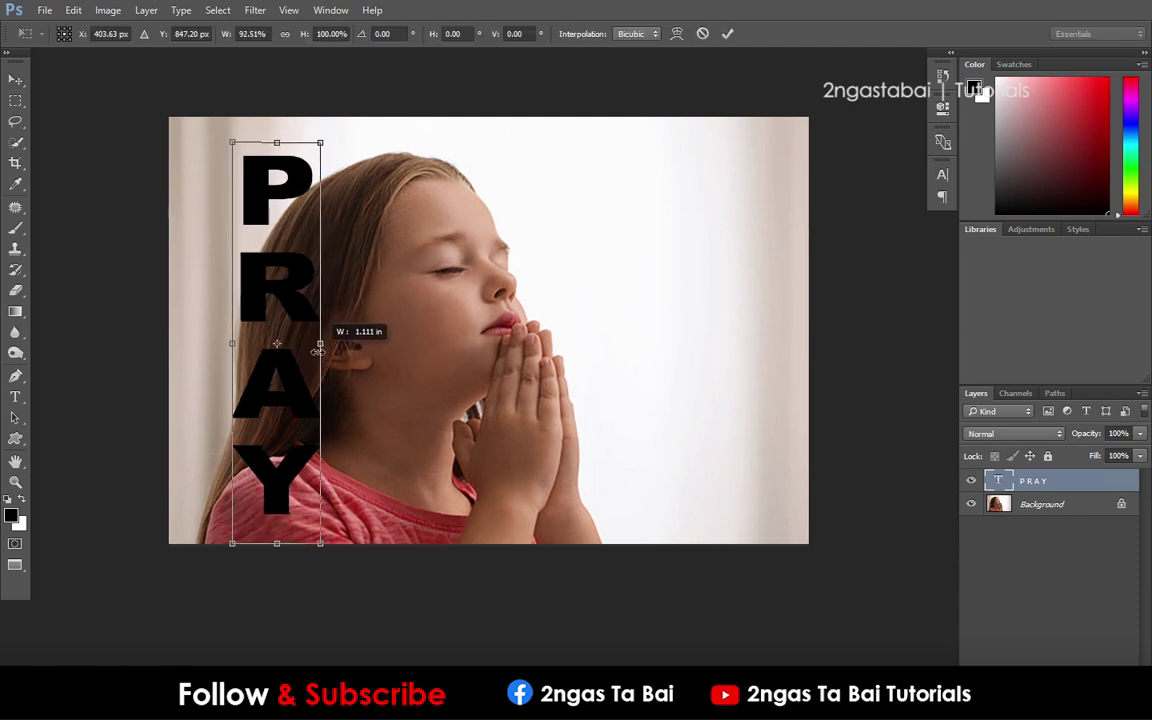
{"action": "left_click_drag", "start_coordinate": [277, 142], "coordinate": [277, 131]}
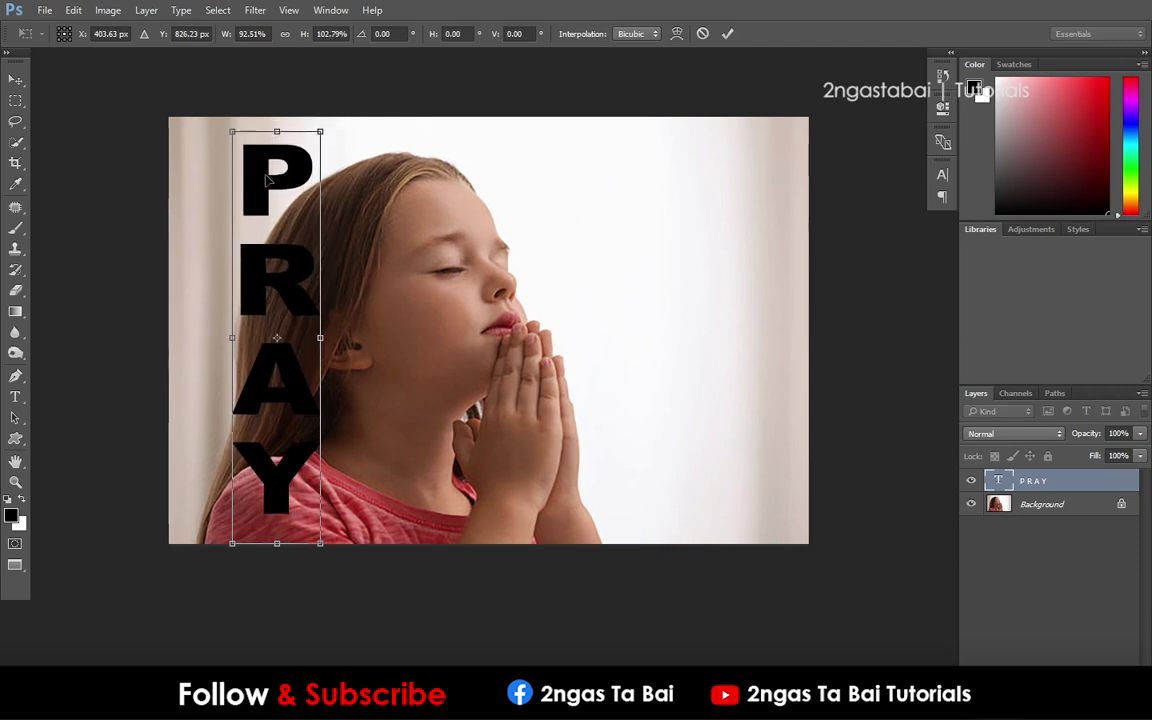
{"action": "key", "text": "Return"}
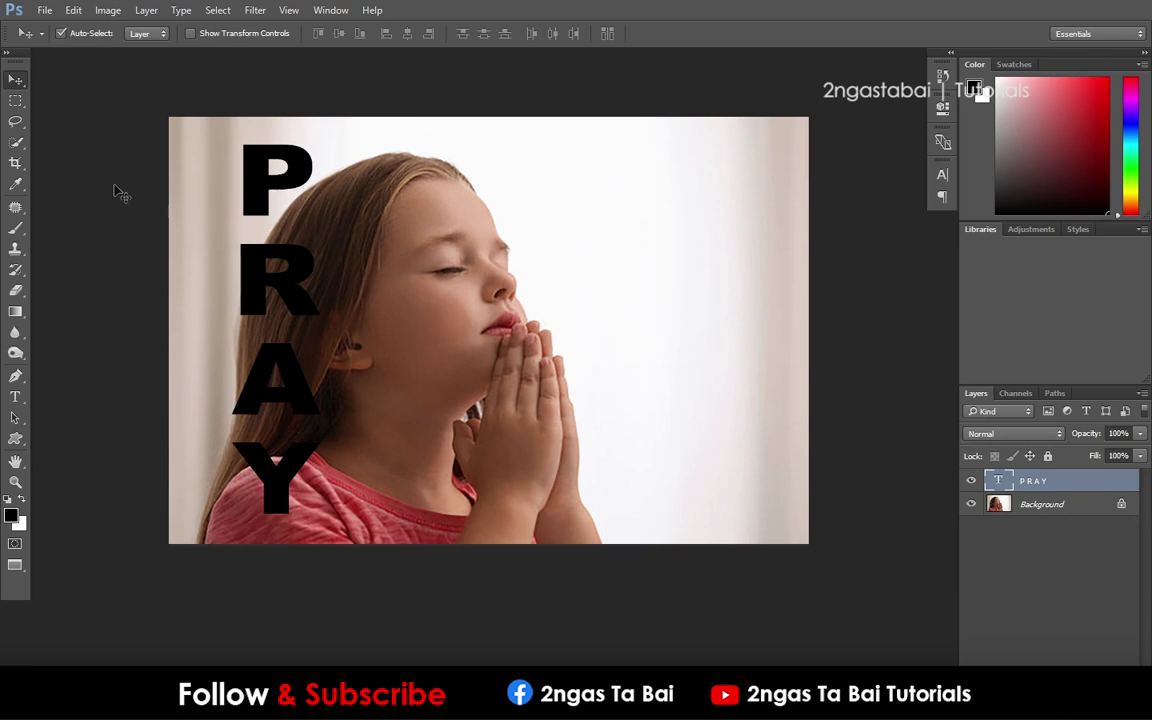
- Magic-wand the letter P, grow it to all PRAY letters with Similar, then select Background
{"action": "left_click", "coordinate": [21, 146]}
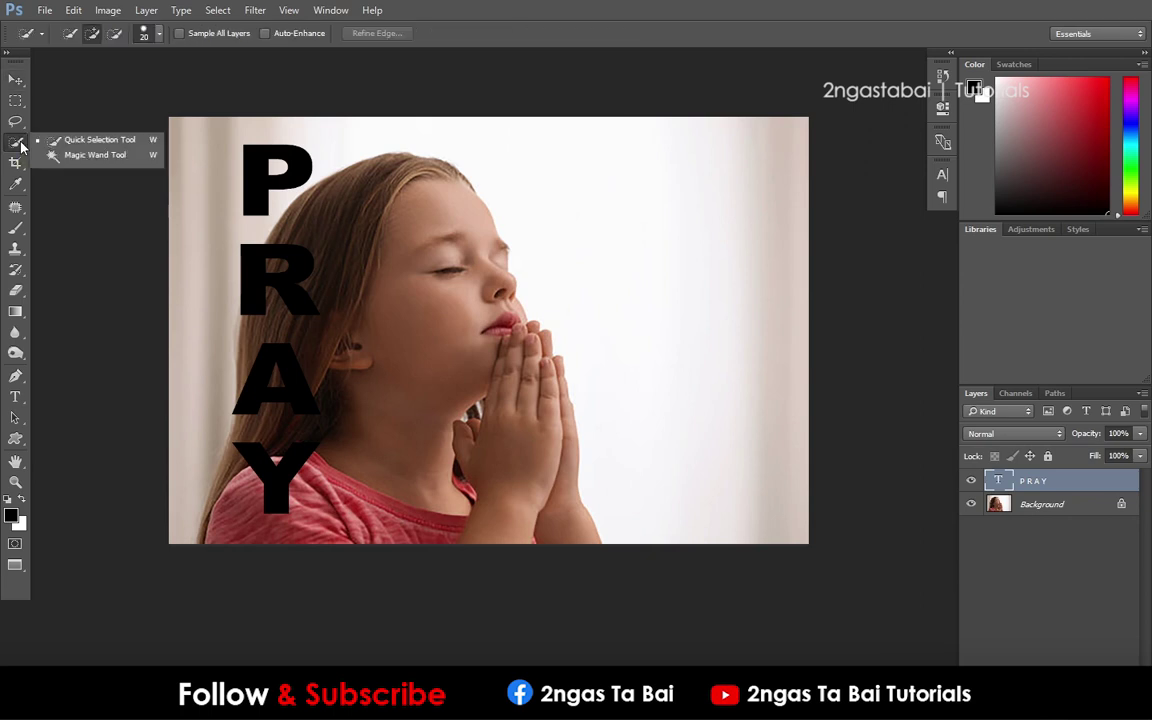
{"action": "left_click", "coordinate": [73, 156]}
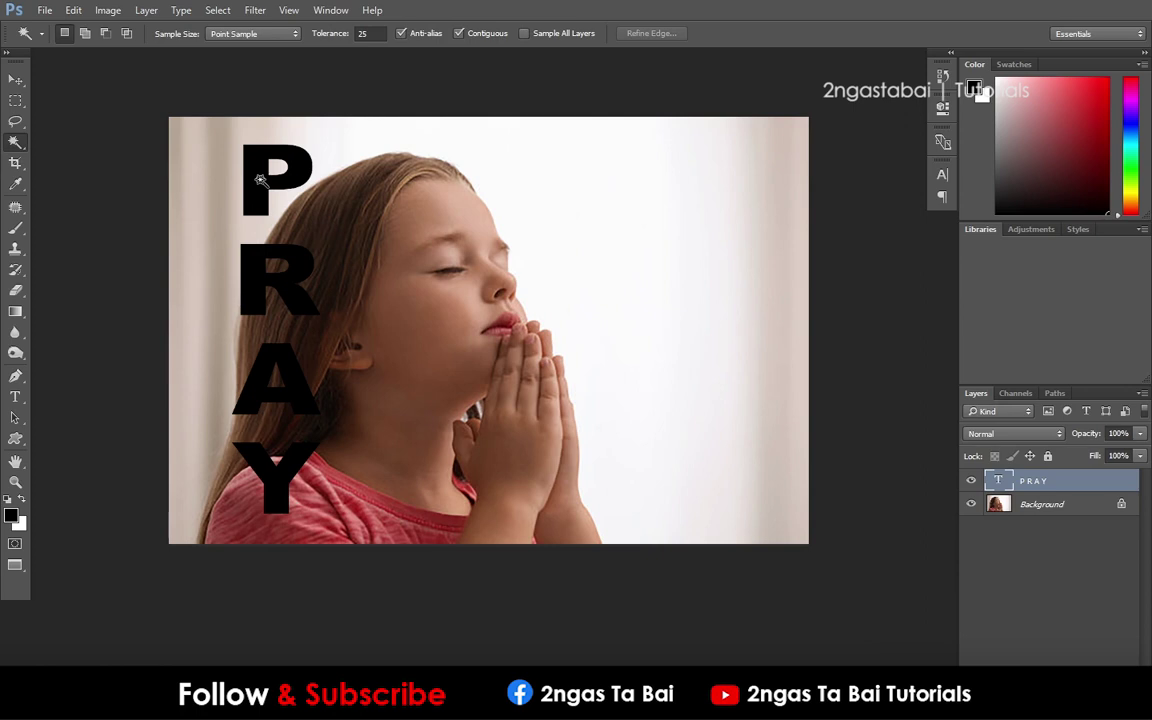
{"action": "left_click", "coordinate": [260, 180]}
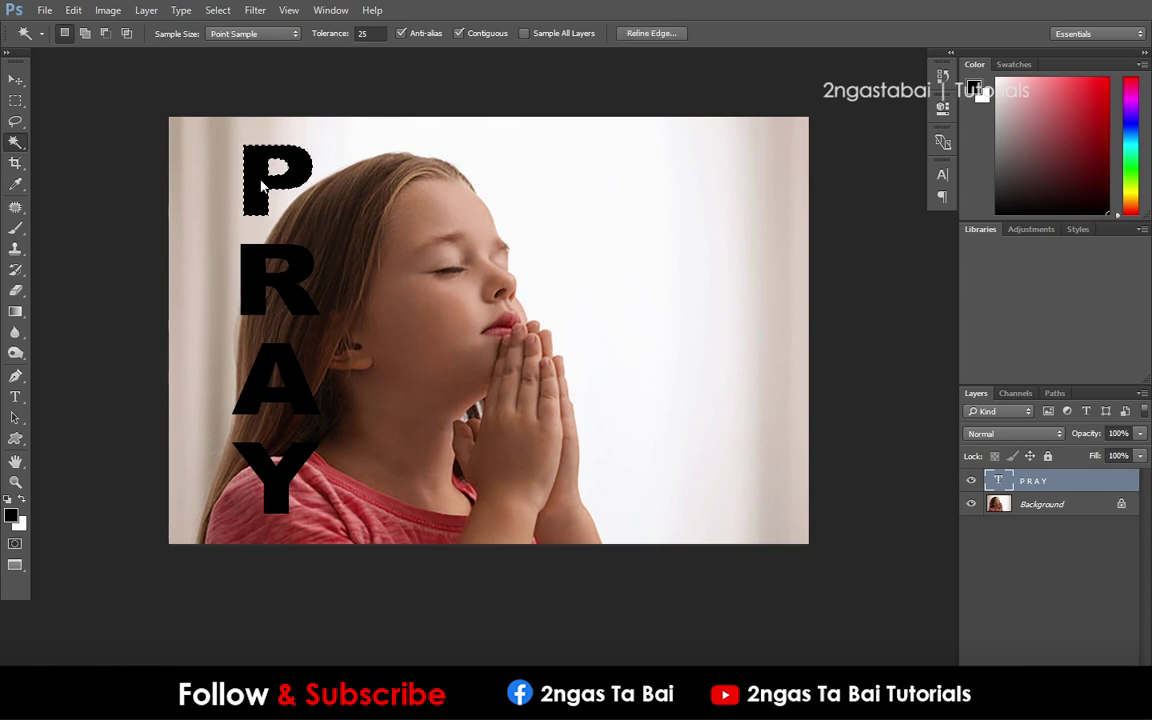
{"action": "right_click", "coordinate": [262, 185]}
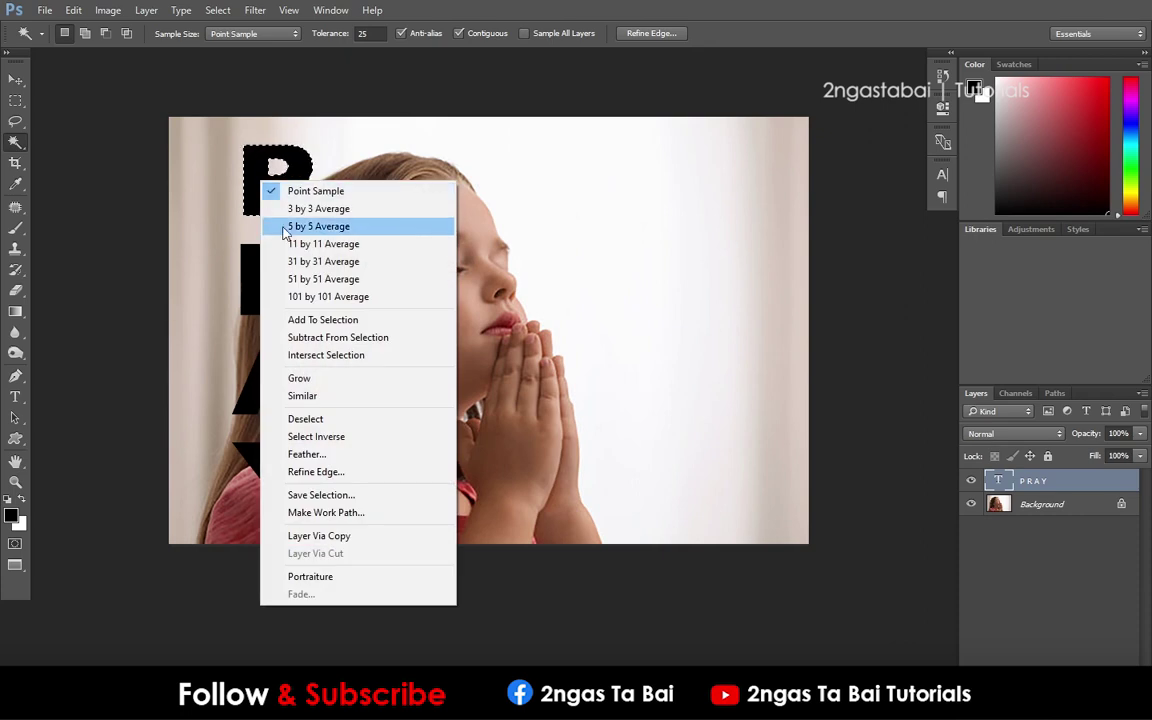
{"action": "left_click", "coordinate": [302, 396]}
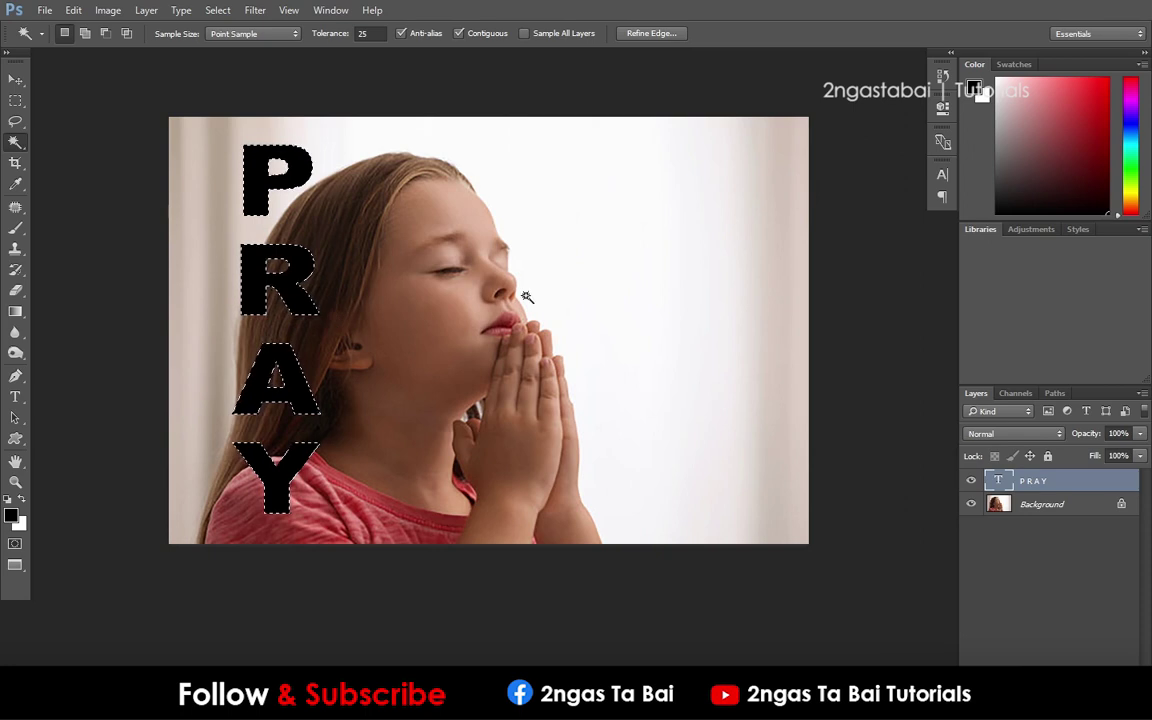
{"action": "left_click", "coordinate": [1036, 506]}
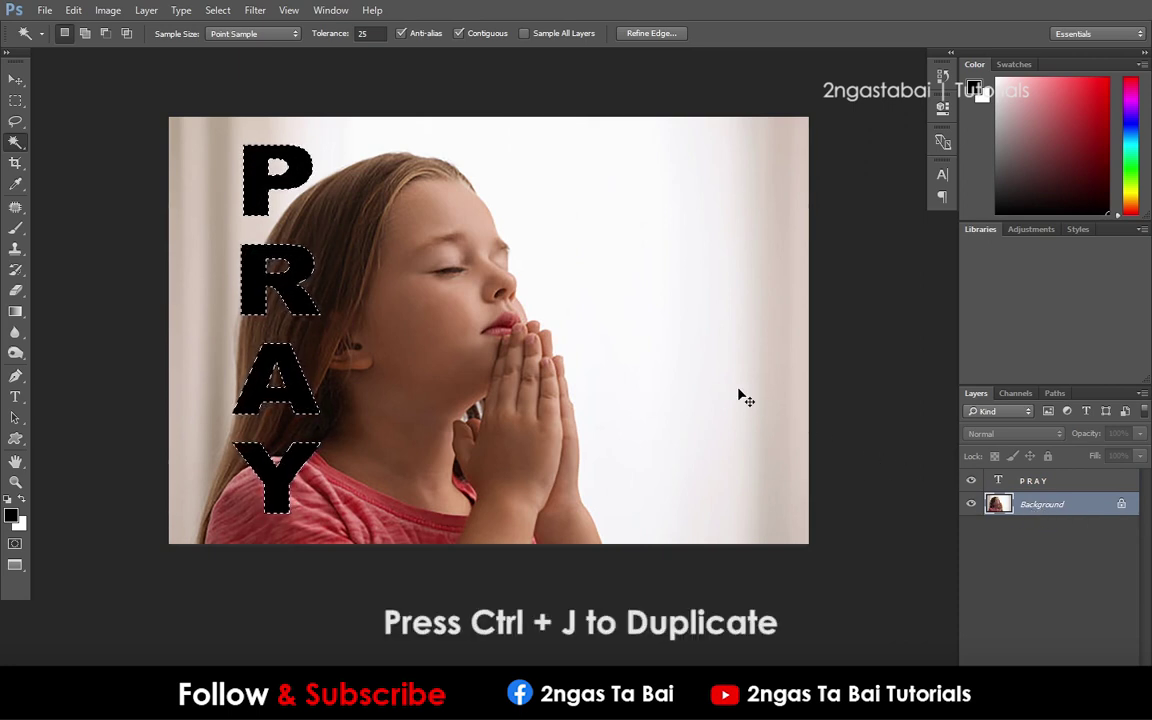
- Copy the letter-shaped photo area to Layer 1, then hide Layer 1 and the PRAY text
{"action": "key", "text": "ctrl+j"}
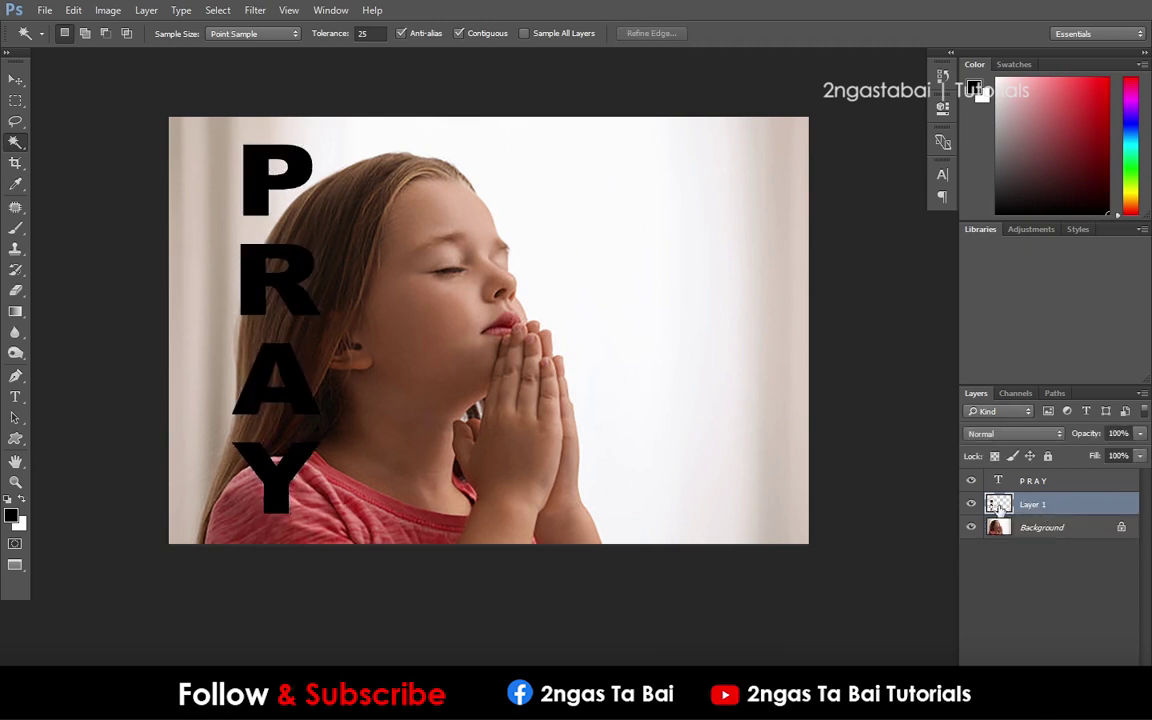
{"action": "double_click", "coordinate": [1032, 504]}
{"action": "key", "text": "Return"}
{"action": "left_click_drag", "start_coordinate": [971, 484], "coordinate": [971, 504]}
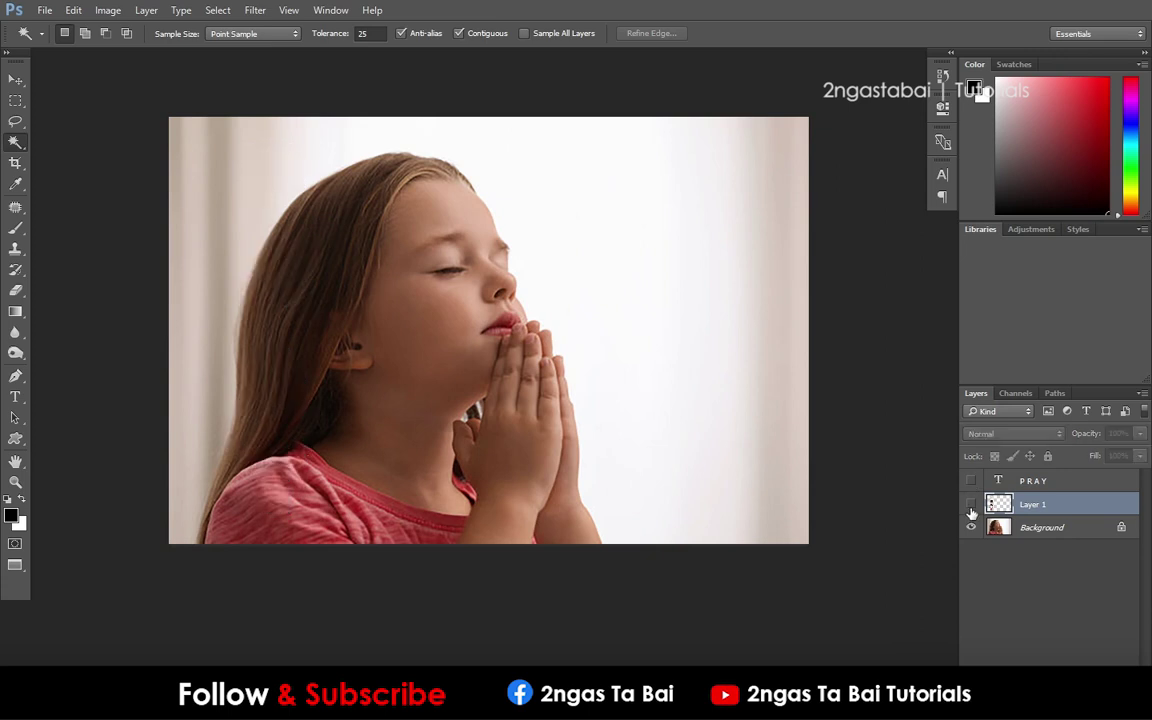
- Start a Pen path at the photo's bottom-left edge, curving up the hair and over the head
{"action": "left_click", "coordinate": [14, 379]}
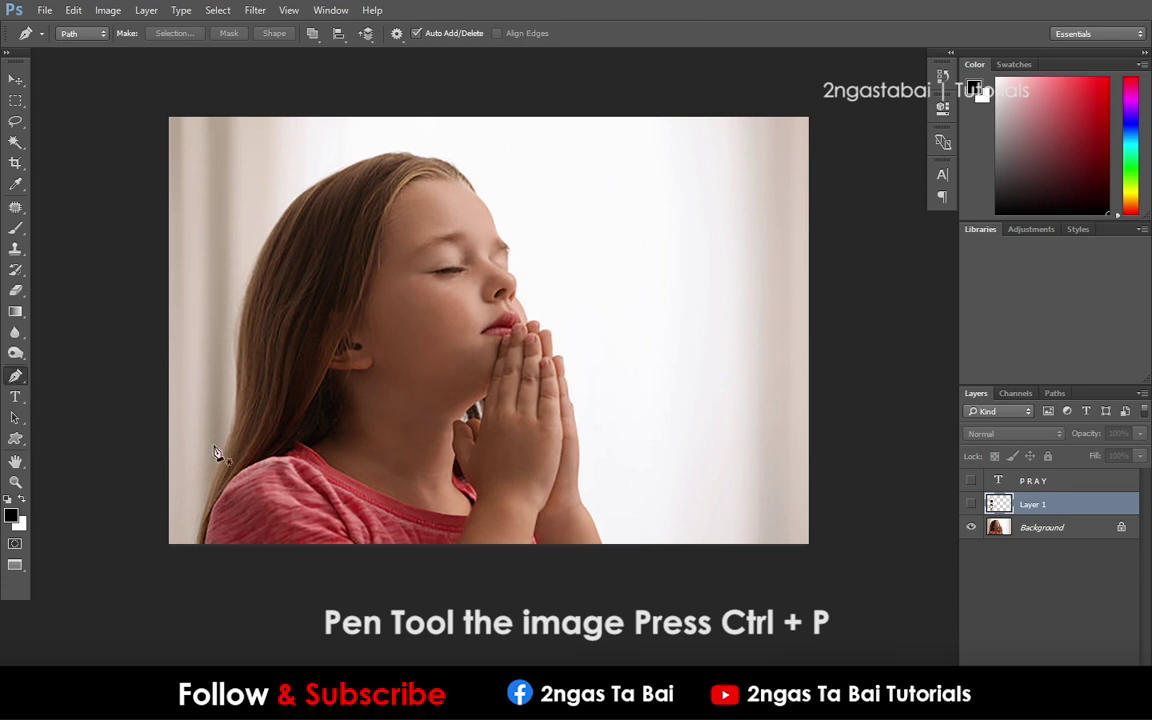
{"action": "left_click", "coordinate": [200, 545], "text": "ctrl"}
{"action": "left_click", "coordinate": [200, 545], "text": "ctrl"}
{"action": "left_click", "coordinate": [195, 548]}
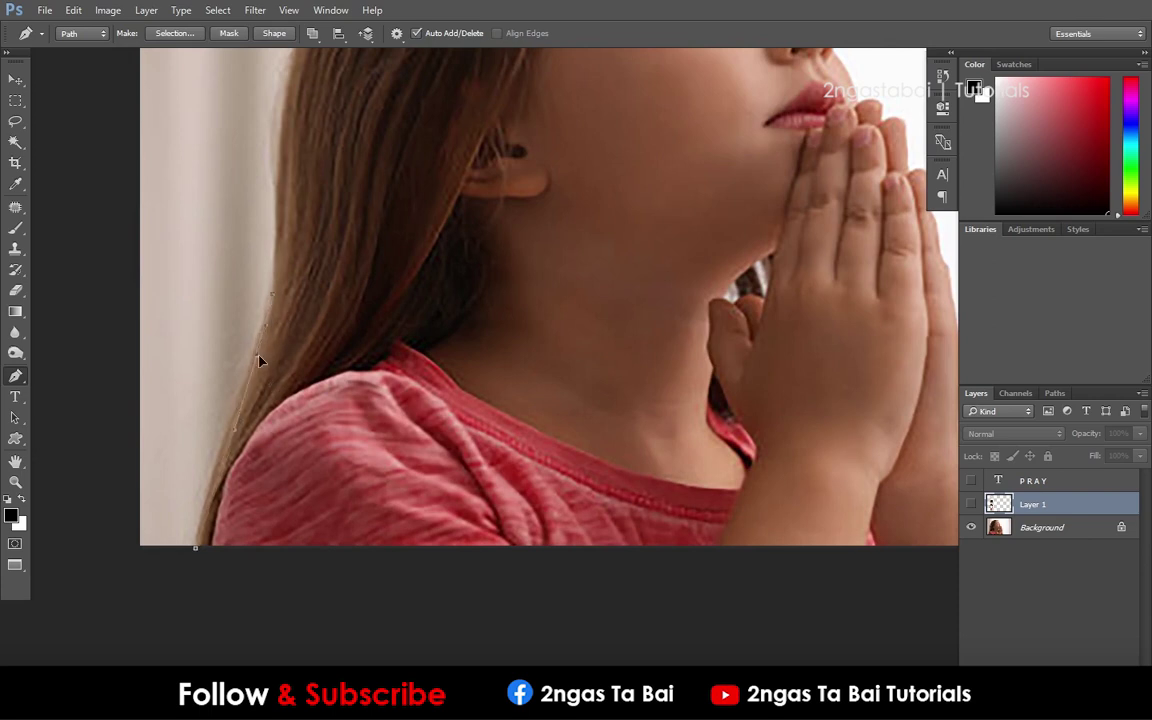
{"action": "scroll", "coordinate": [296, 525], "scroll_direction": "up", "scroll_amount": 5}
{"action": "left_click_drag", "start_coordinate": [333, 258], "coordinate": [290, 376]}
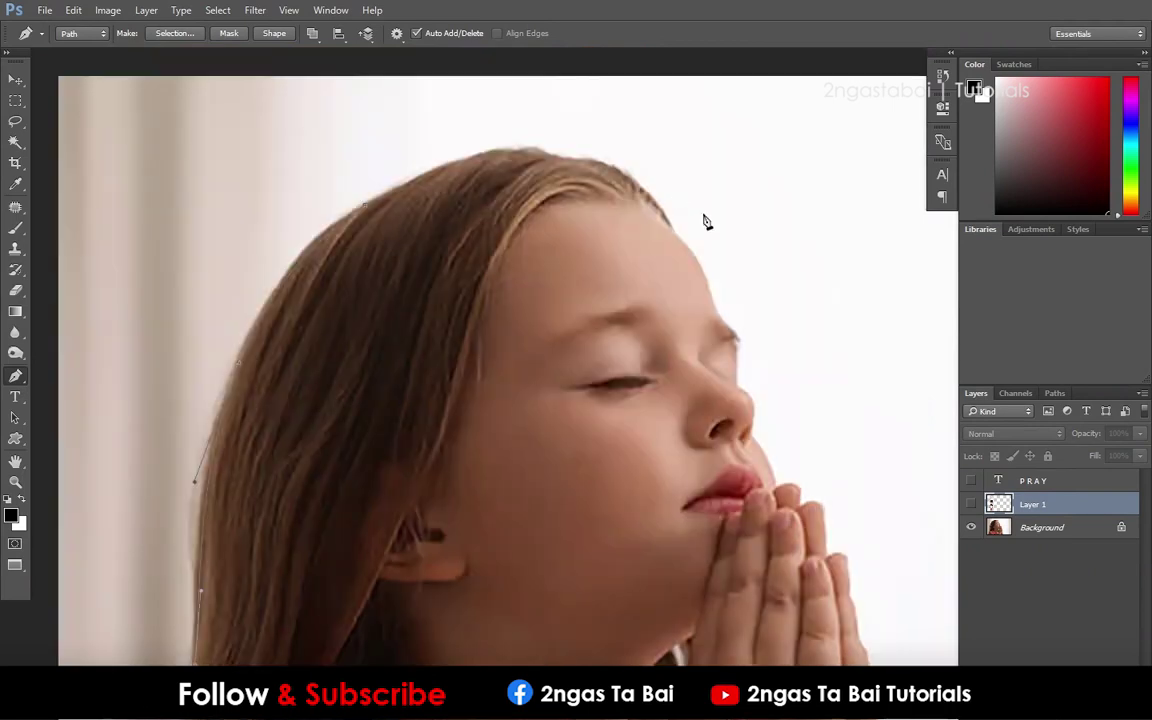
{"action": "scroll", "coordinate": [260, 500], "scroll_direction": "up", "scroll_amount": 3}
{"action": "left_click_drag", "start_coordinate": [671, 224], "coordinate": [495, 144]}
- Continue the path down the forehead, nose and lips, then along the praying hands
{"action": "left_click", "coordinate": [705, 278]}
{"action": "left_click", "coordinate": [716, 318]}
{"action": "left_click", "coordinate": [737, 366]}
{"action": "left_click", "coordinate": [736, 386]}
{"action": "left_click", "coordinate": [768, 462]}
{"action": "left_click", "coordinate": [772, 484]}
{"action": "left_click", "coordinate": [786, 482]}
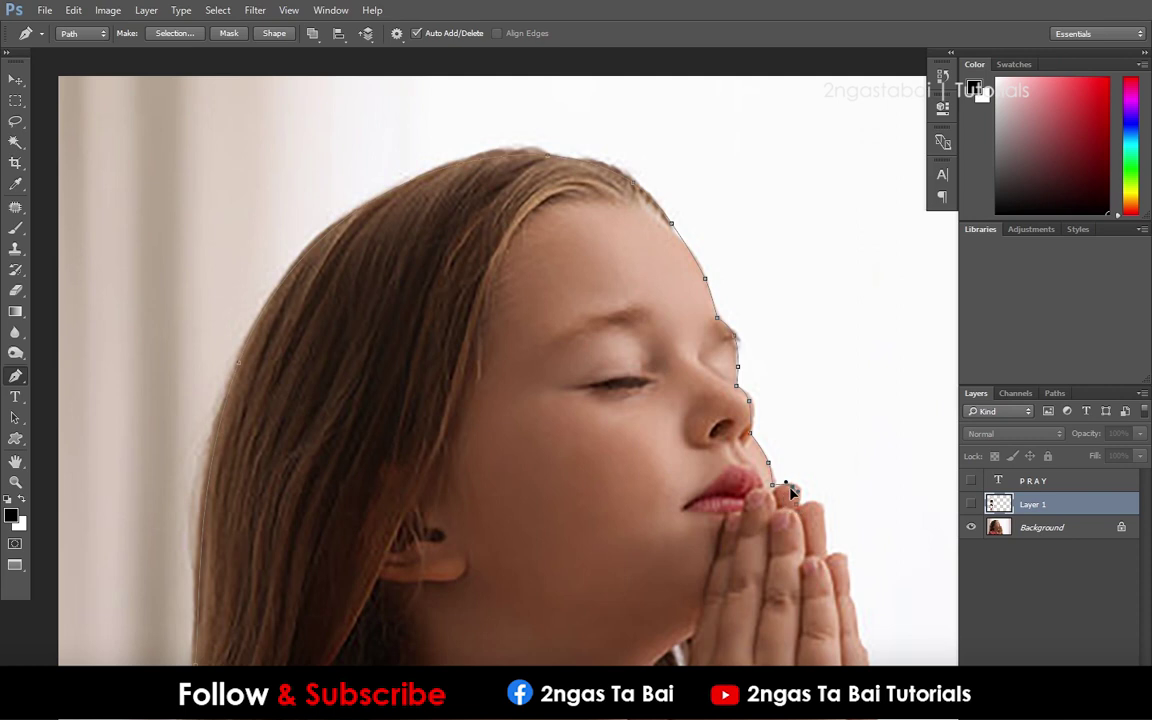
{"action": "left_click", "coordinate": [810, 497]}
{"action": "left_click", "coordinate": [825, 549]}
{"action": "left_click_drag", "start_coordinate": [800, 513], "coordinate": [749, 381]}
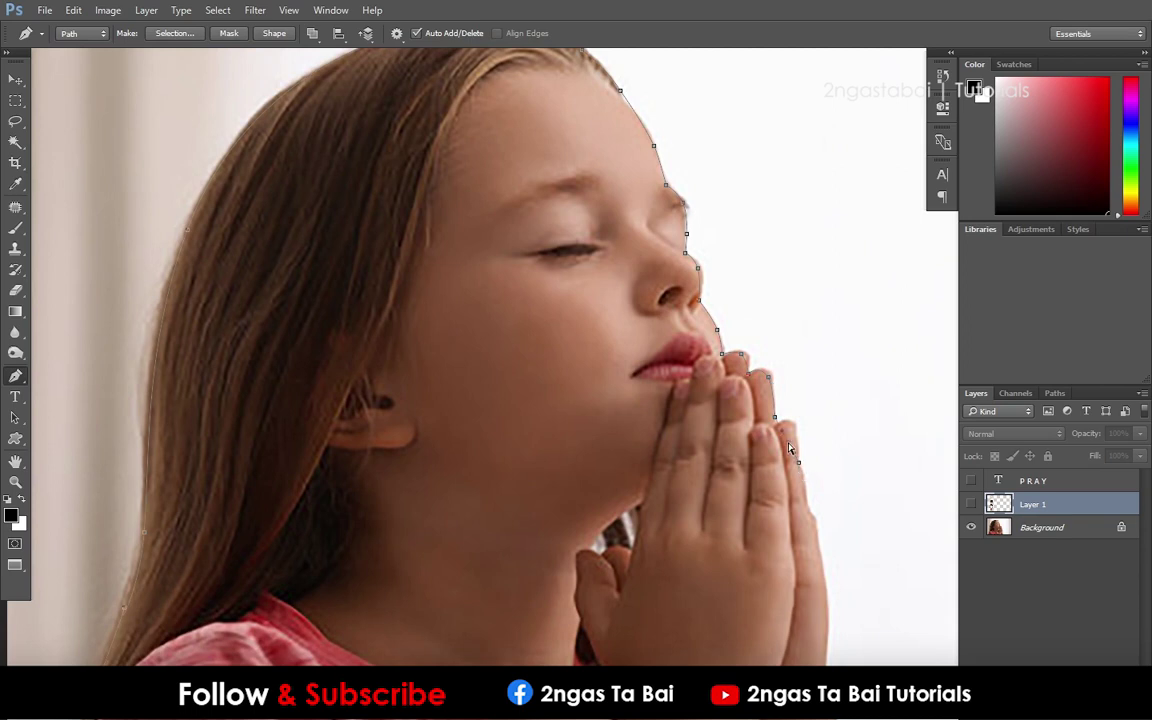
{"action": "left_click_drag", "start_coordinate": [789, 449], "coordinate": [734, 272]}
{"action": "left_click", "coordinate": [776, 537]}
{"action": "left_click", "coordinate": [784, 552]}
{"action": "left_click", "coordinate": [805, 582]}
{"action": "left_click", "coordinate": [816, 617]}
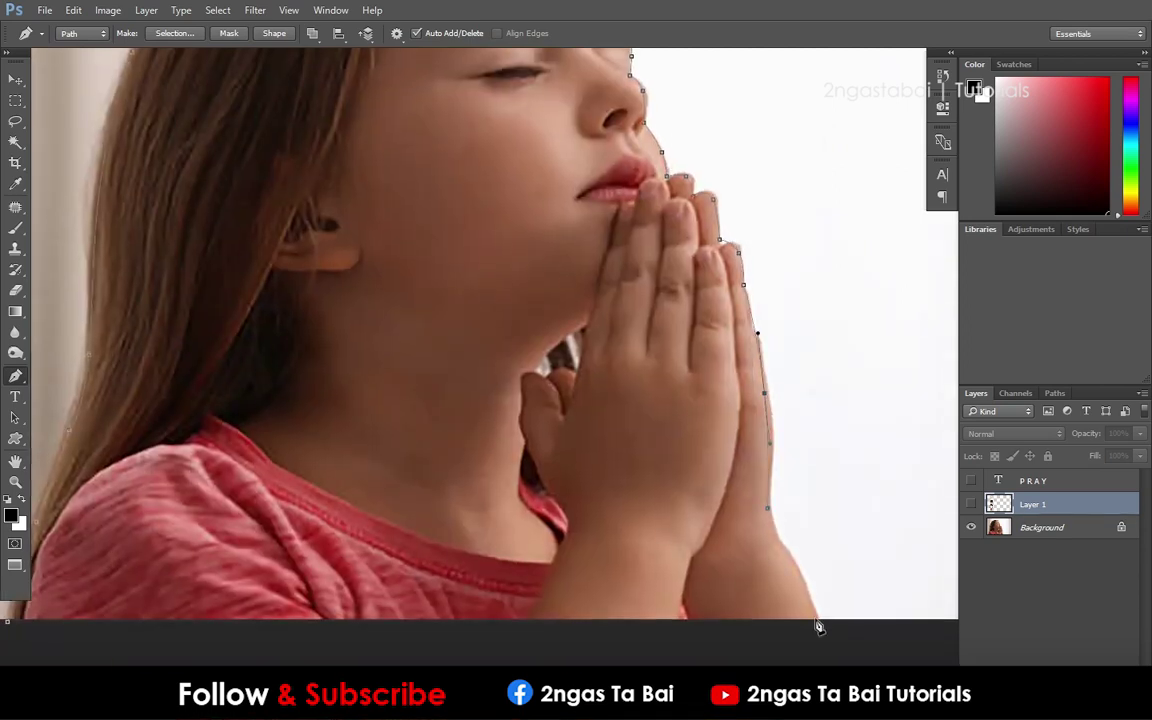
- Close the path below the photo's bottom edge back at its starting point
{"action": "left_click", "coordinate": [720, 510], "text": "alt"}
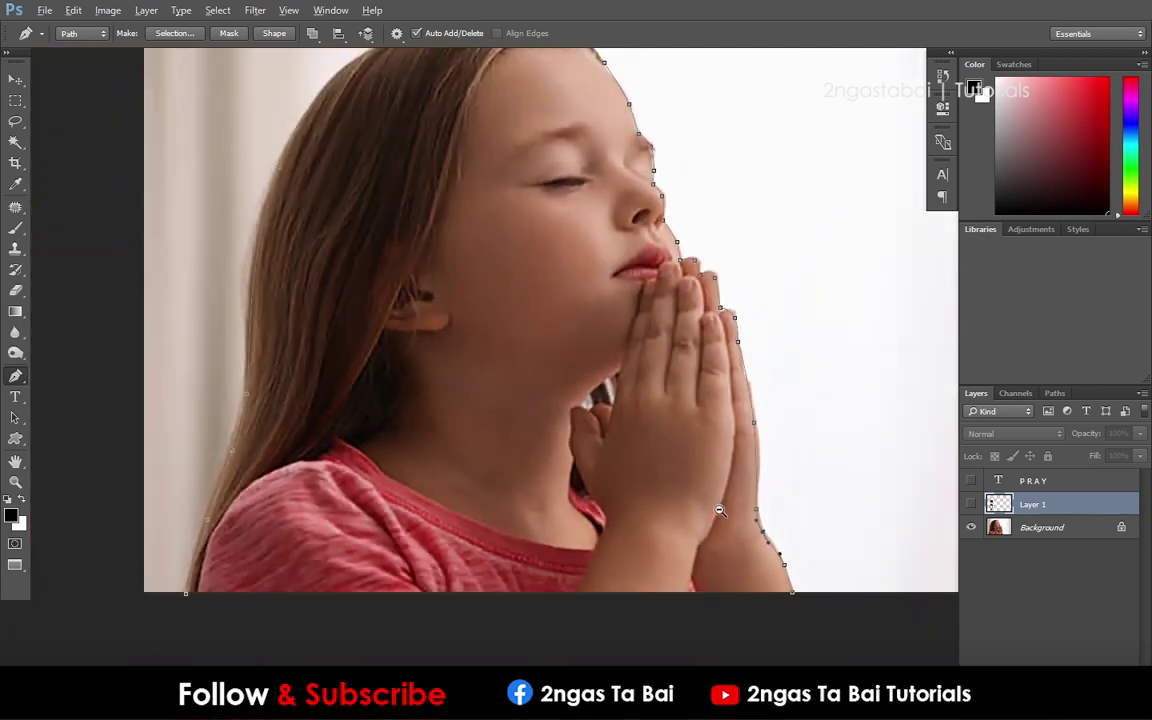
{"action": "left_click", "coordinate": [720, 510], "text": "alt"}
{"action": "left_click", "coordinate": [720, 510], "text": "alt"}
{"action": "scroll", "coordinate": [750, 588], "scroll_direction": "up", "scroll_amount": 2}
{"action": "mouse_move", "coordinate": [792, 509]}
{"action": "left_mouse_down"}
{"action": "mouse_move", "coordinate": [669, 499]}
{"action": "mouse_move", "coordinate": [684, 499]}
{"action": "mouse_move", "coordinate": [597, 470]}
{"action": "left_mouse_up"}
{"action": "scroll", "coordinate": [672, 478], "scroll_direction": "up", "scroll_amount": 3}
{"action": "scroll", "coordinate": [672, 478], "scroll_direction": "down", "scroll_amount": 1}
{"action": "scroll", "coordinate": [663, 481], "scroll_direction": "down", "scroll_amount": 2}
{"action": "left_click", "coordinate": [649, 614]}
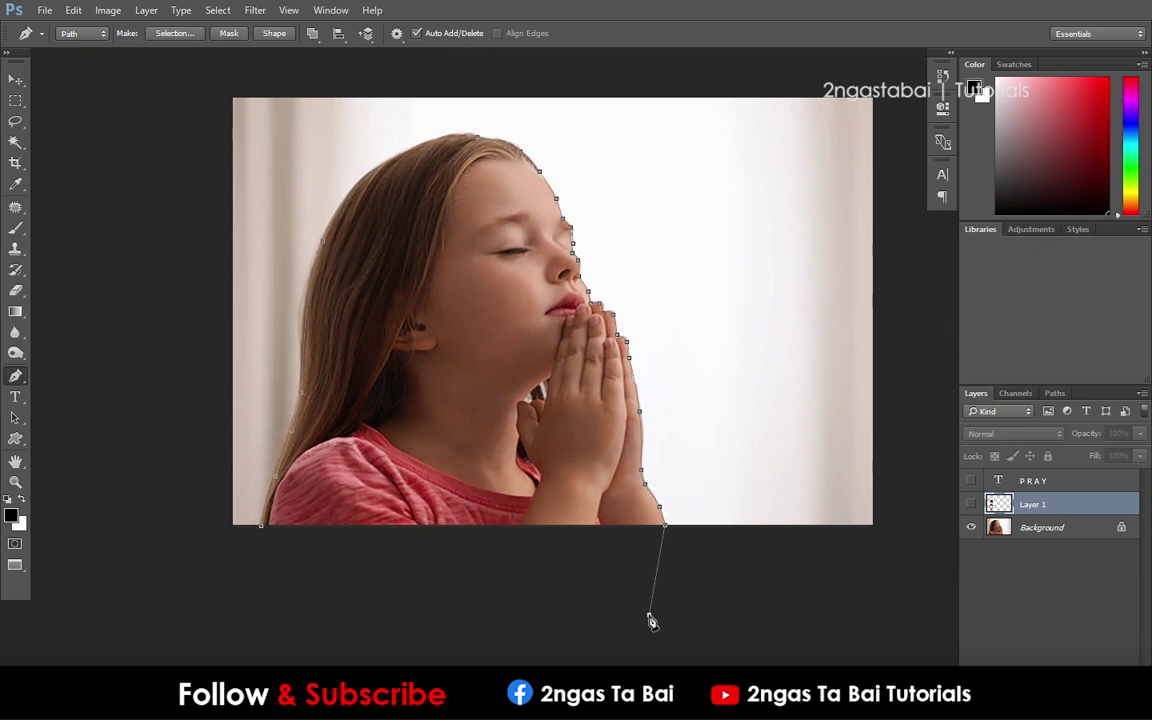
{"action": "left_click", "coordinate": [387, 591]}
{"action": "left_click", "coordinate": [259, 563]}
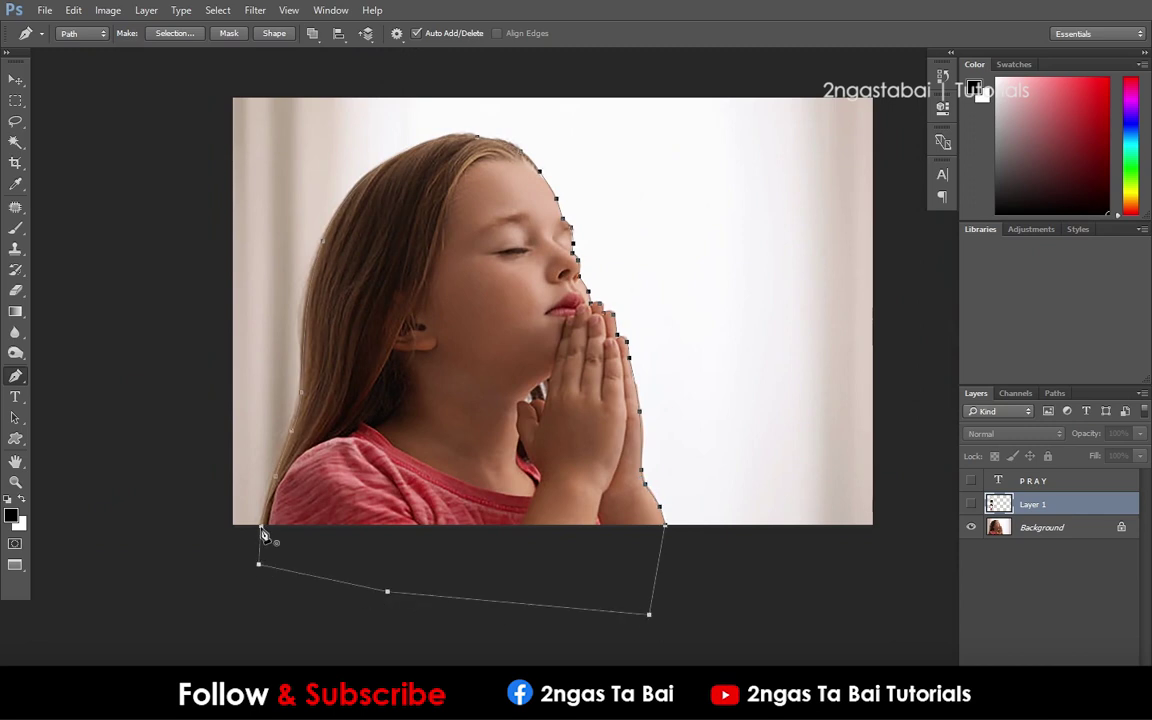
{"action": "right_click", "coordinate": [407, 335]}
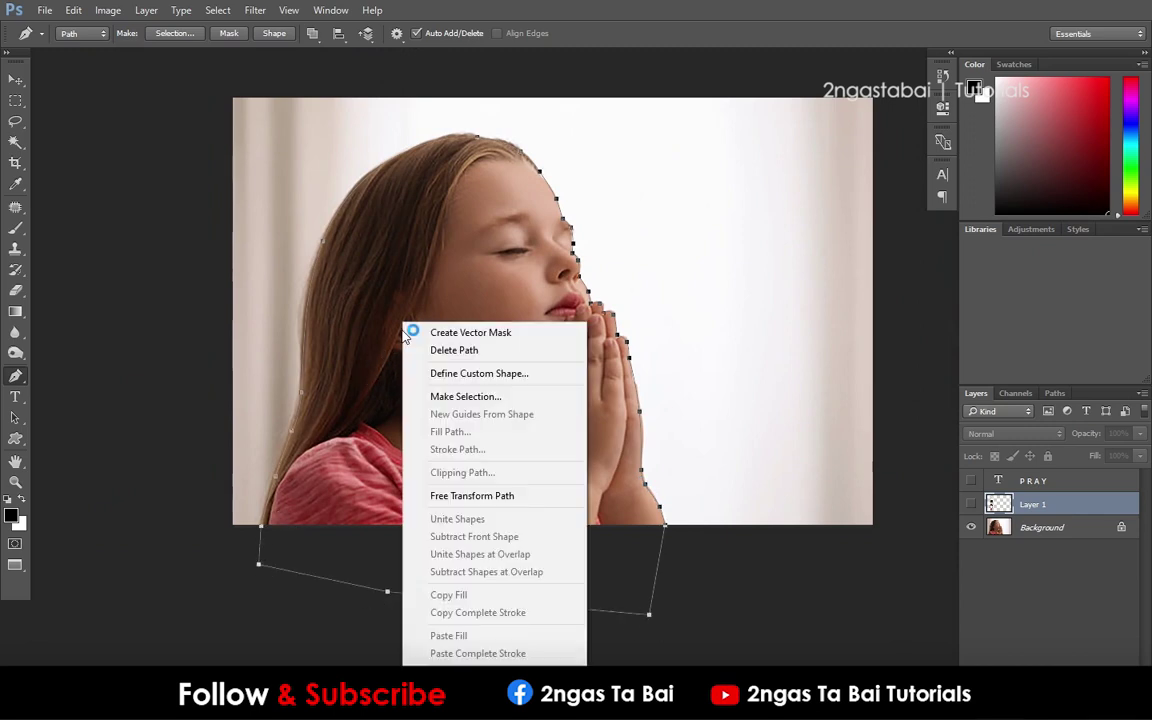
- Convert the path to a selection and copy the girl from Background onto Layer 2
{"action": "left_click", "coordinate": [455, 396]}
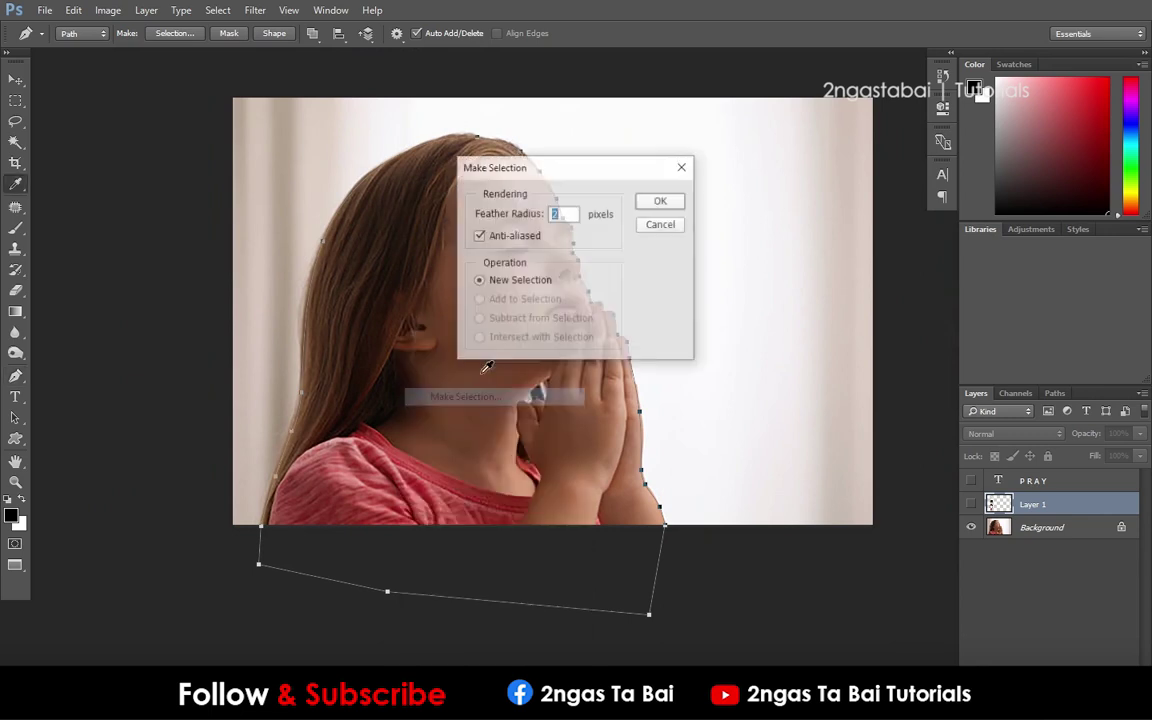
{"action": "key", "text": "Return"}
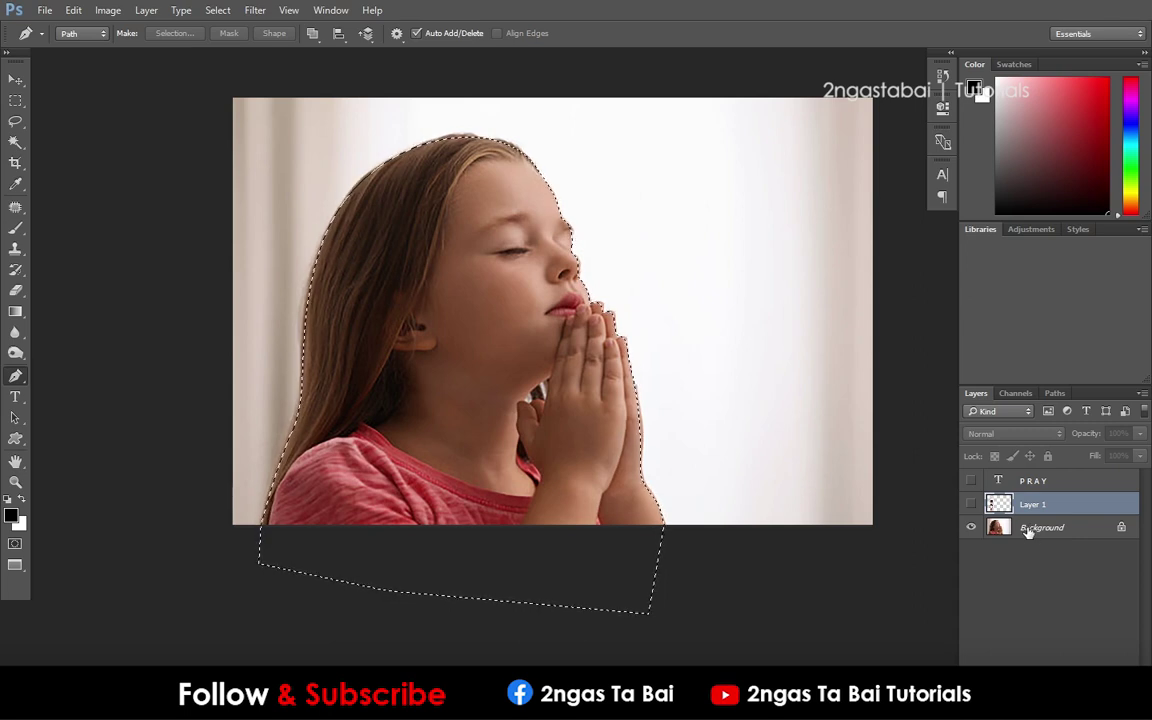
{"action": "left_click", "coordinate": [1027, 529]}
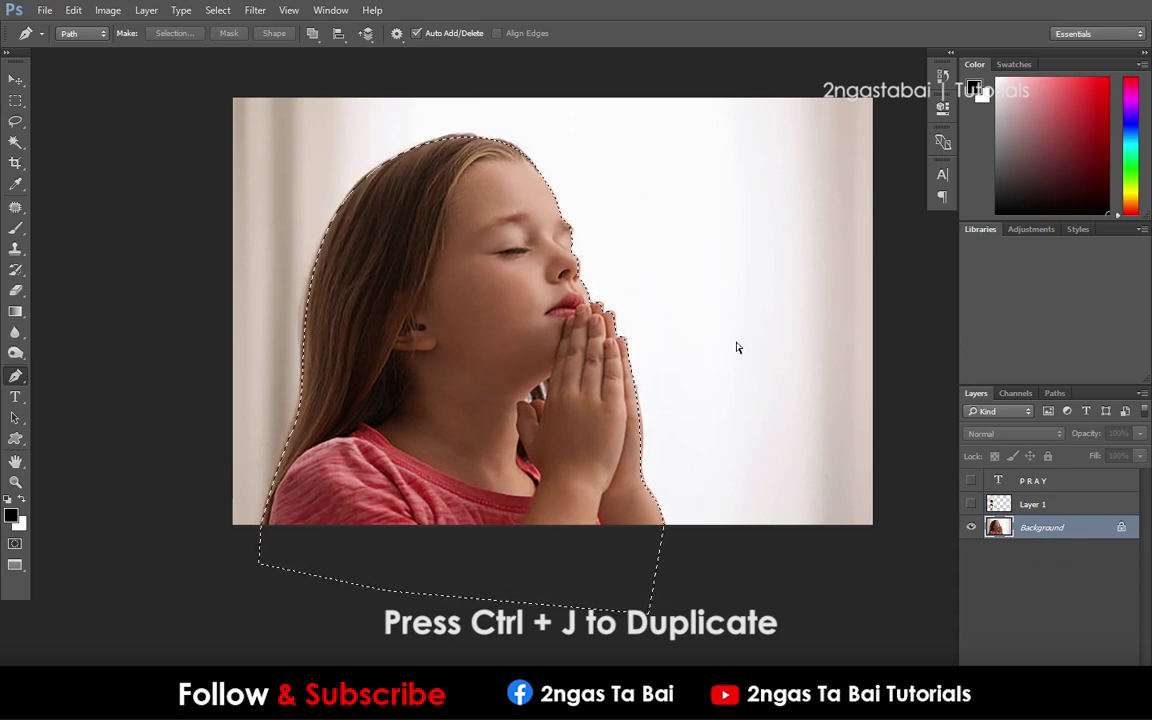
{"action": "key", "text": "ctrl+j"}
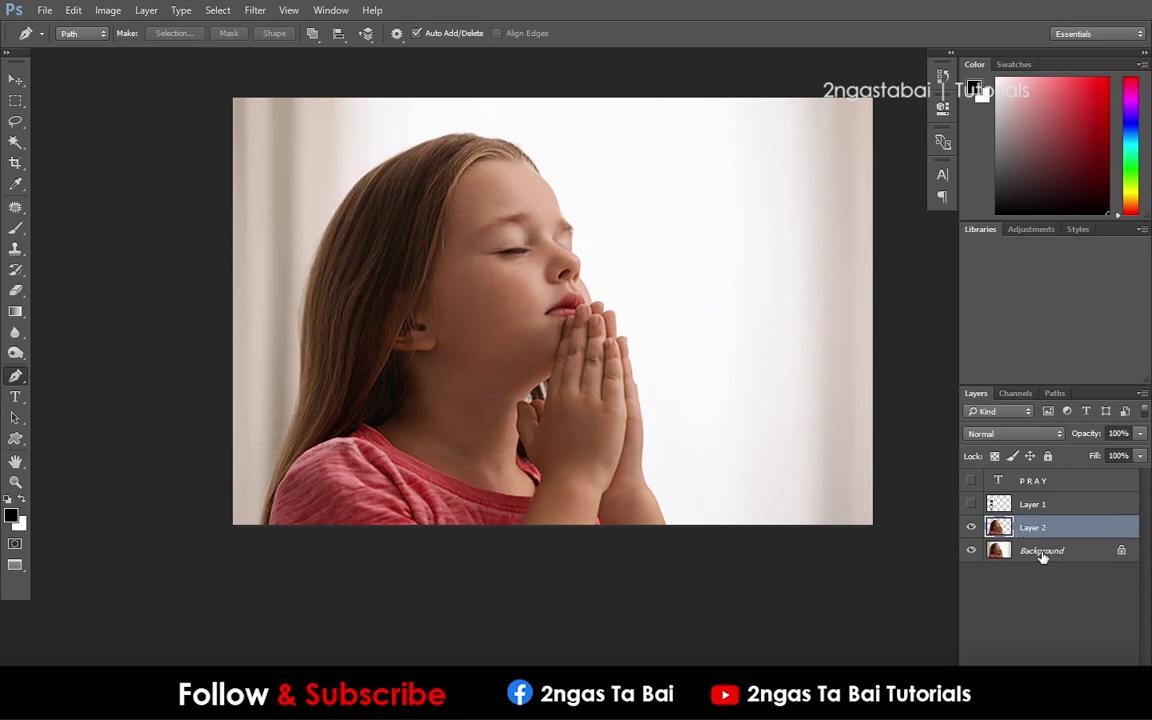
{"action": "left_click", "coordinate": [1043, 556]}
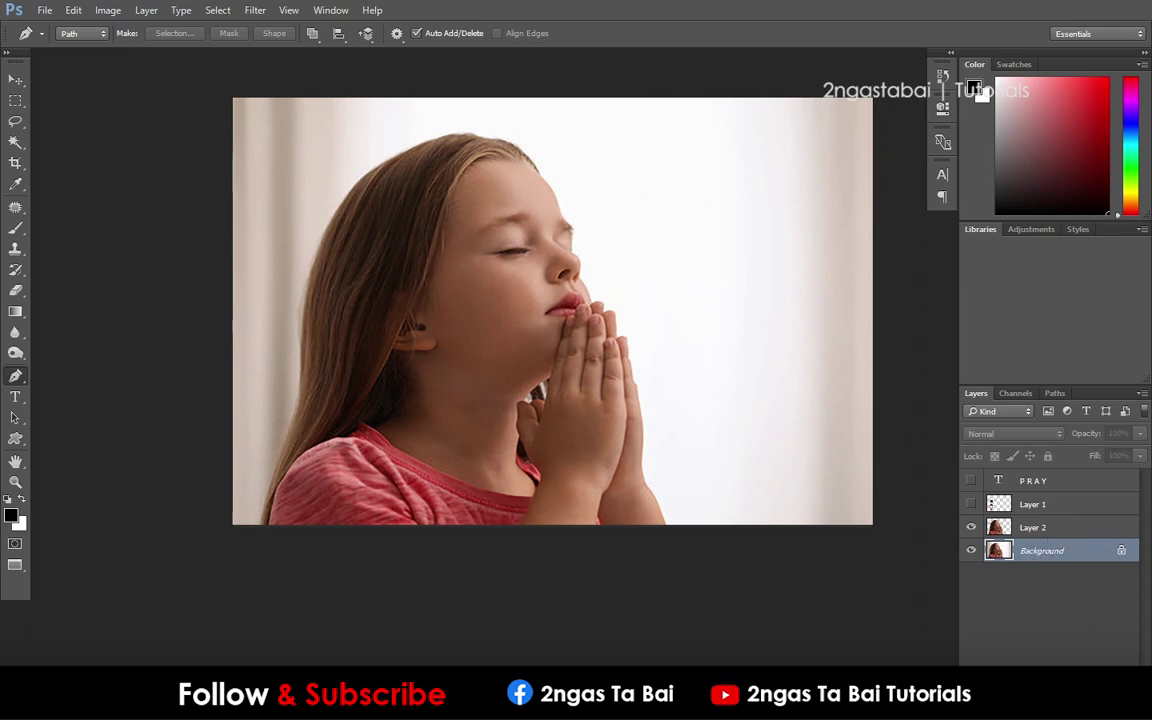
- Add a new Layer 3 above the photo and fill it with white
{"action": "key", "text": "ctrl+shift+alt+n"}
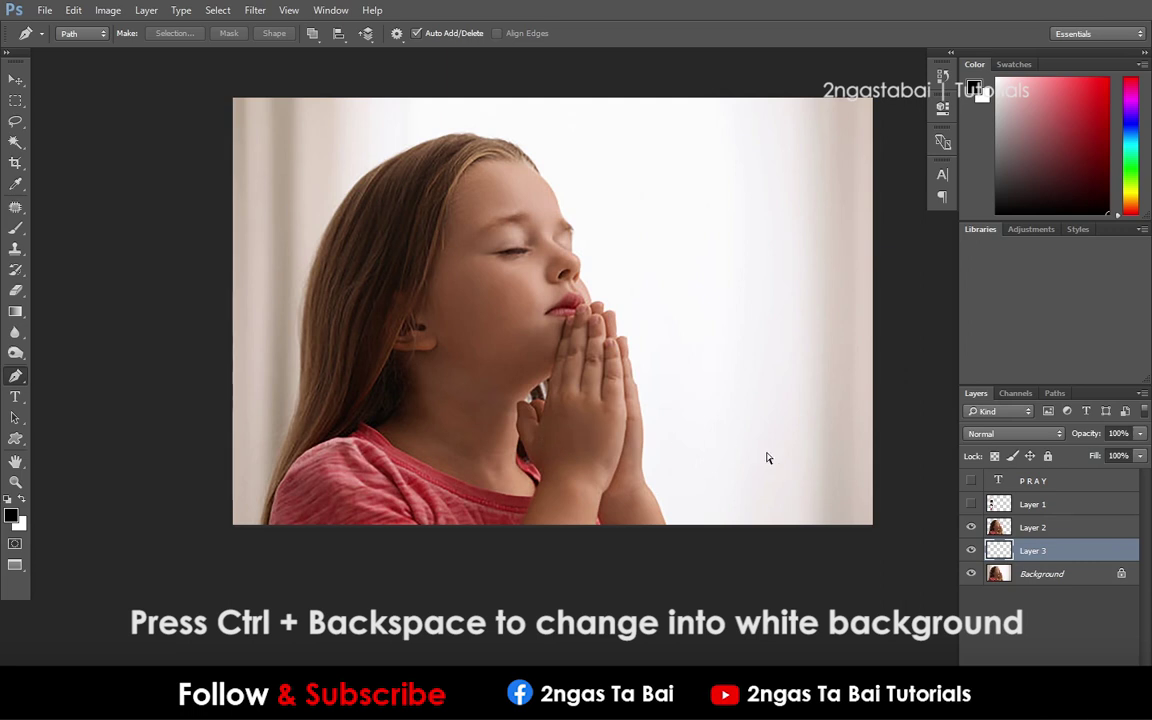
{"action": "key", "text": "ctrl+BackSpace"}
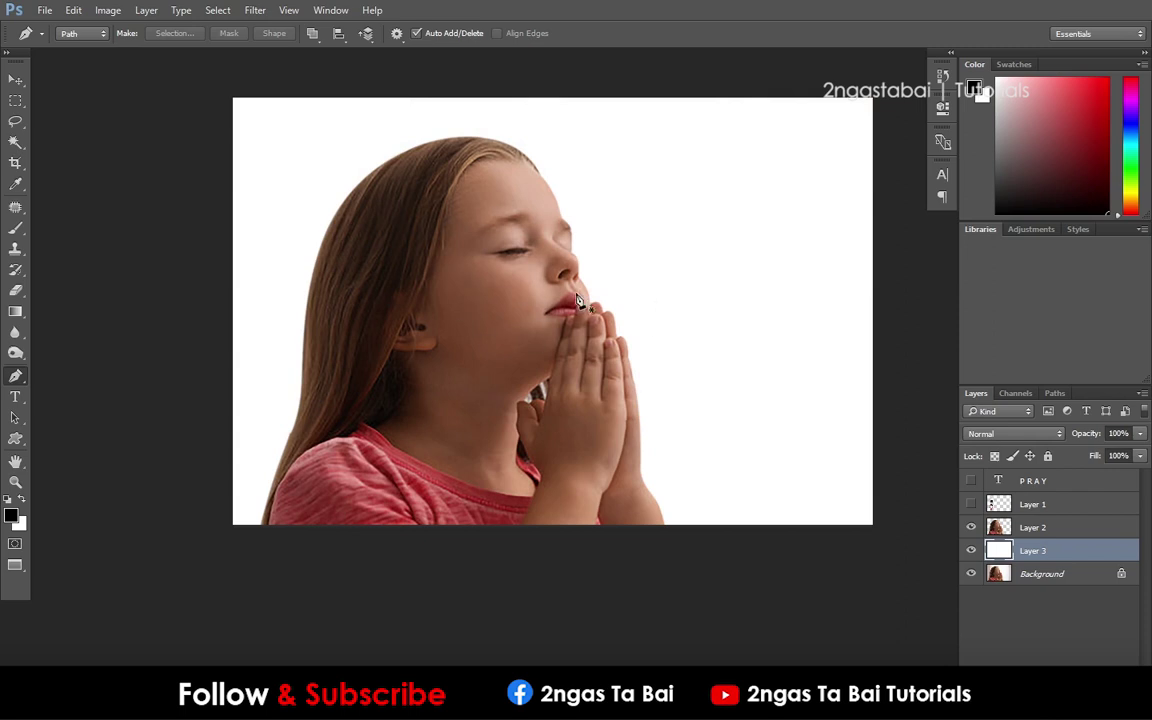
{"action": "left_click", "coordinate": [15, 79]}
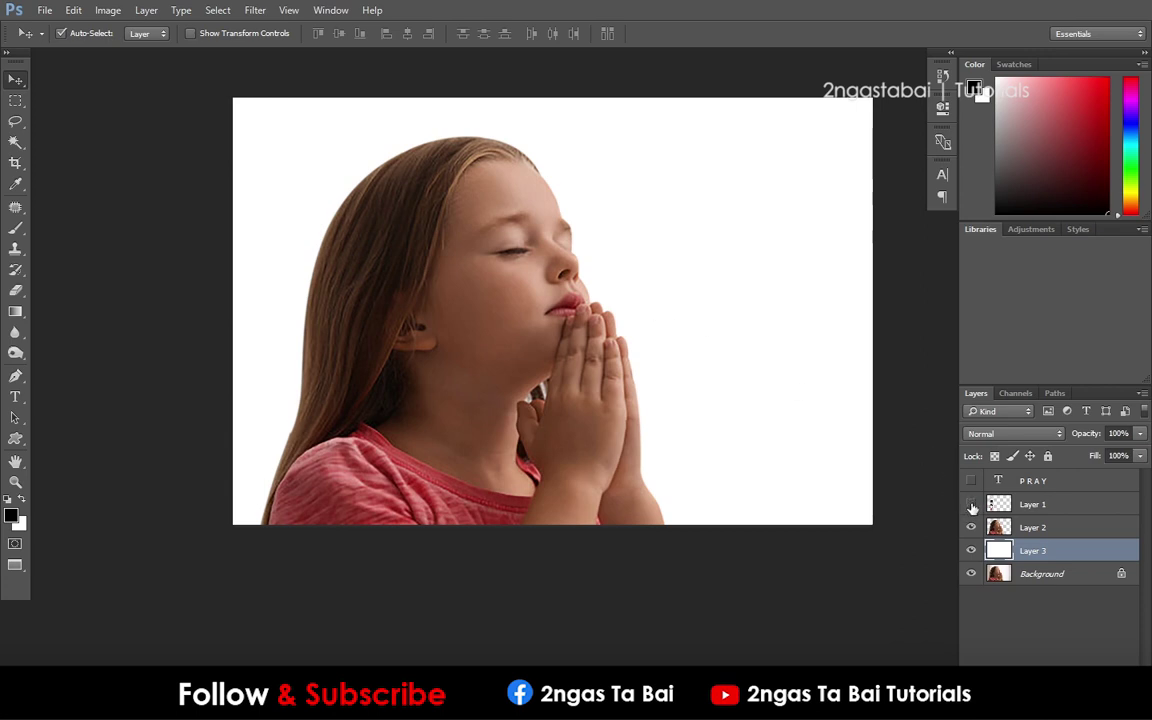
- Show Layer 1 and give the PRAY letters a black 13 px Stroke style
{"action": "left_click", "coordinate": [971, 505]}
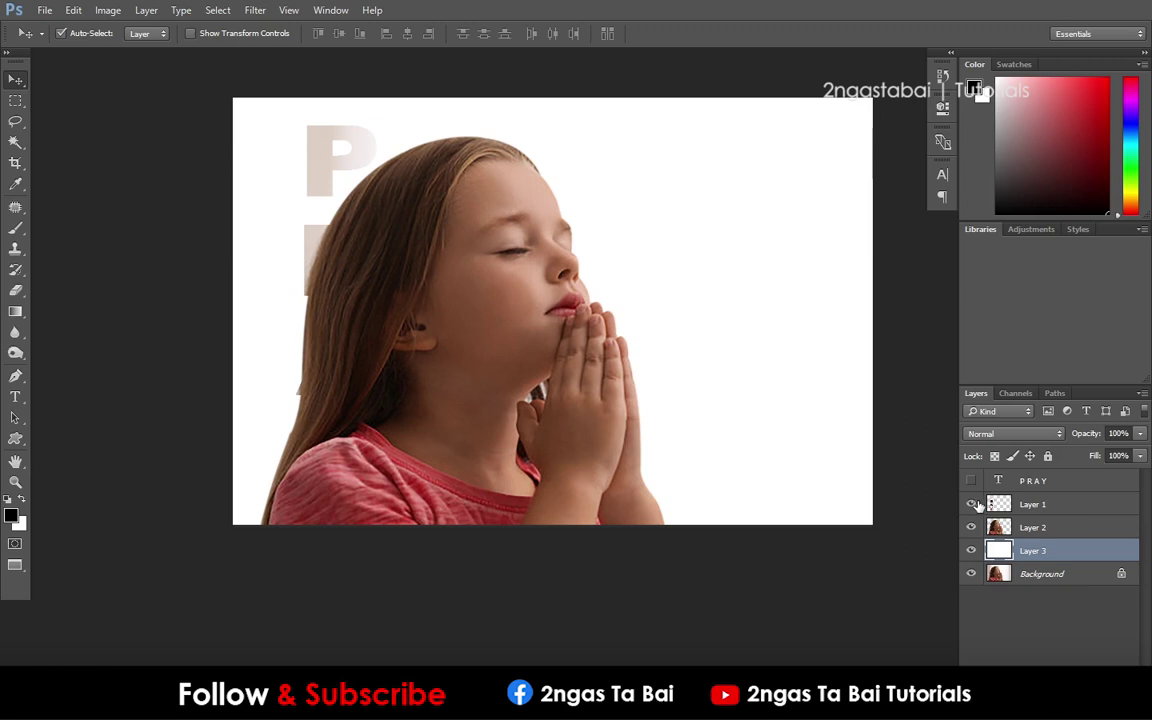
{"action": "left_click", "coordinate": [1045, 514]}
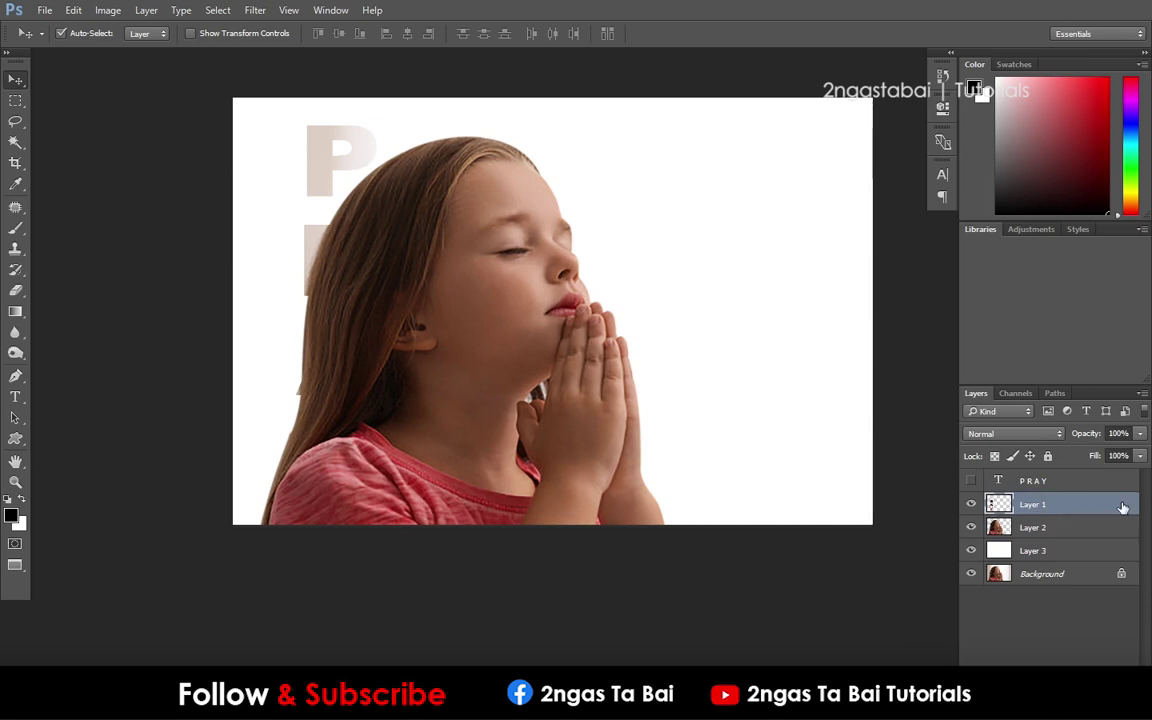
{"action": "double_click", "coordinate": [1118, 506]}
{"action": "left_click_drag", "start_coordinate": [509, 104], "coordinate": [757, 89]}
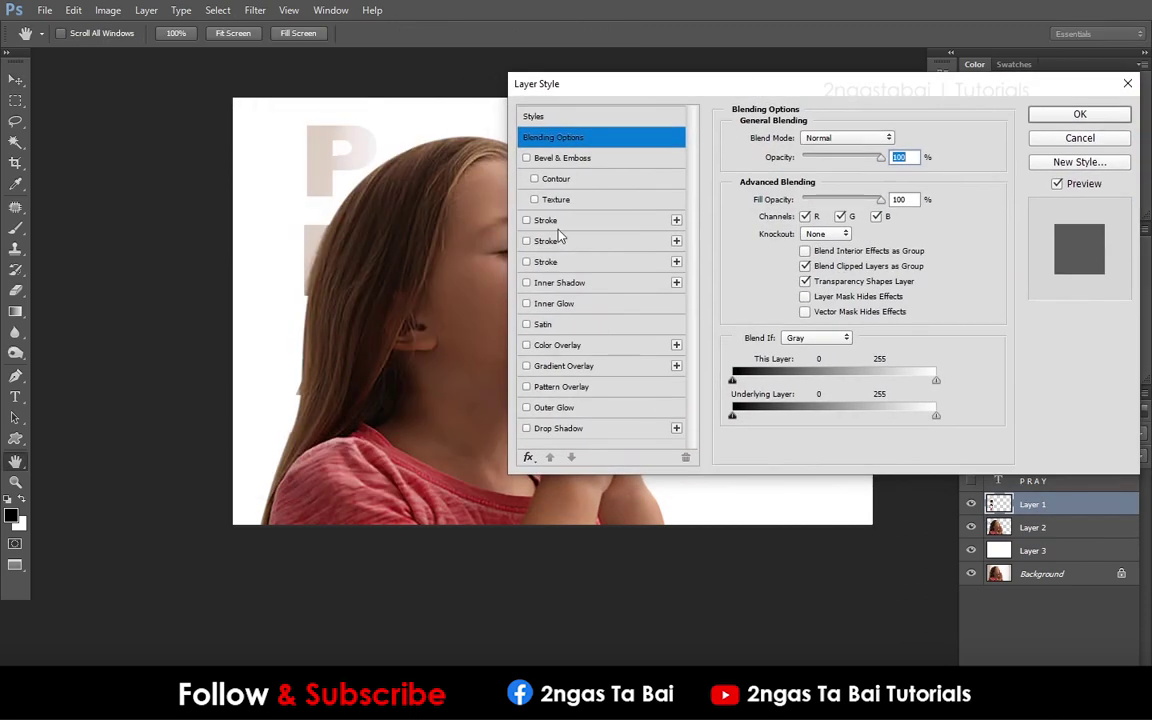
{"action": "left_click", "coordinate": [560, 220]}
{"action": "left_click", "coordinate": [769, 263]}
{"action": "left_click", "coordinate": [695, 365]}
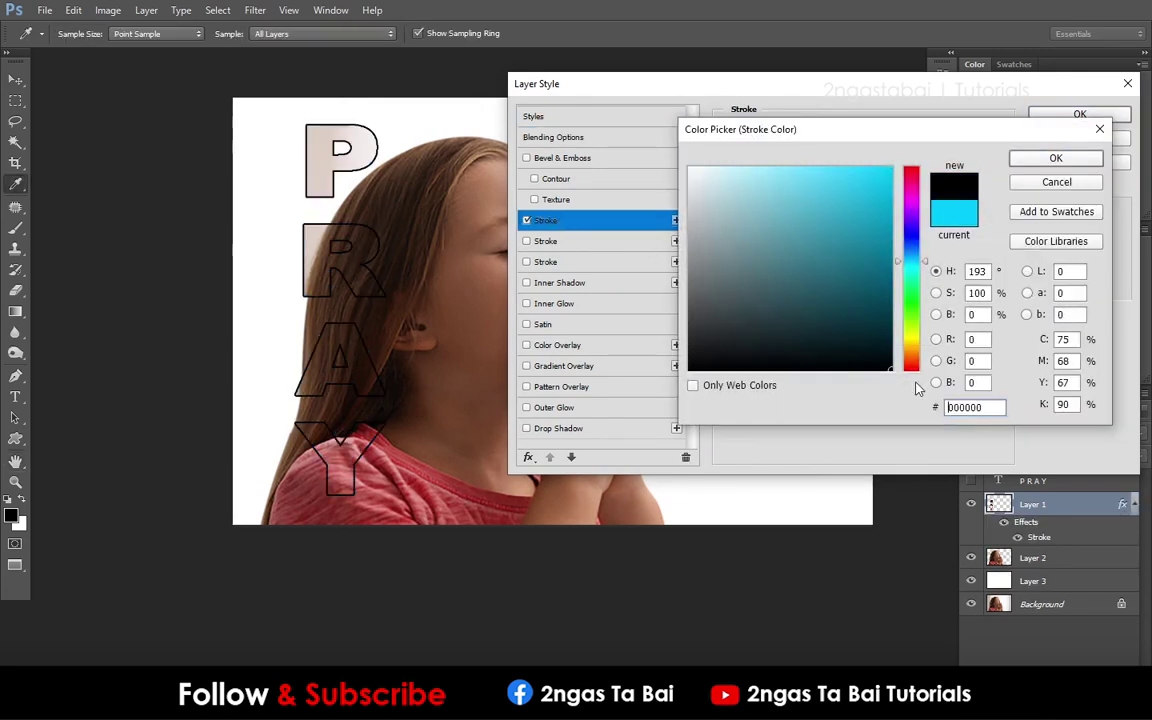
{"action": "left_click", "coordinate": [1017, 165]}
{"action": "key", "text": "Up"}
{"action": "key", "text": "Up"}
{"action": "key", "text": "Up"}
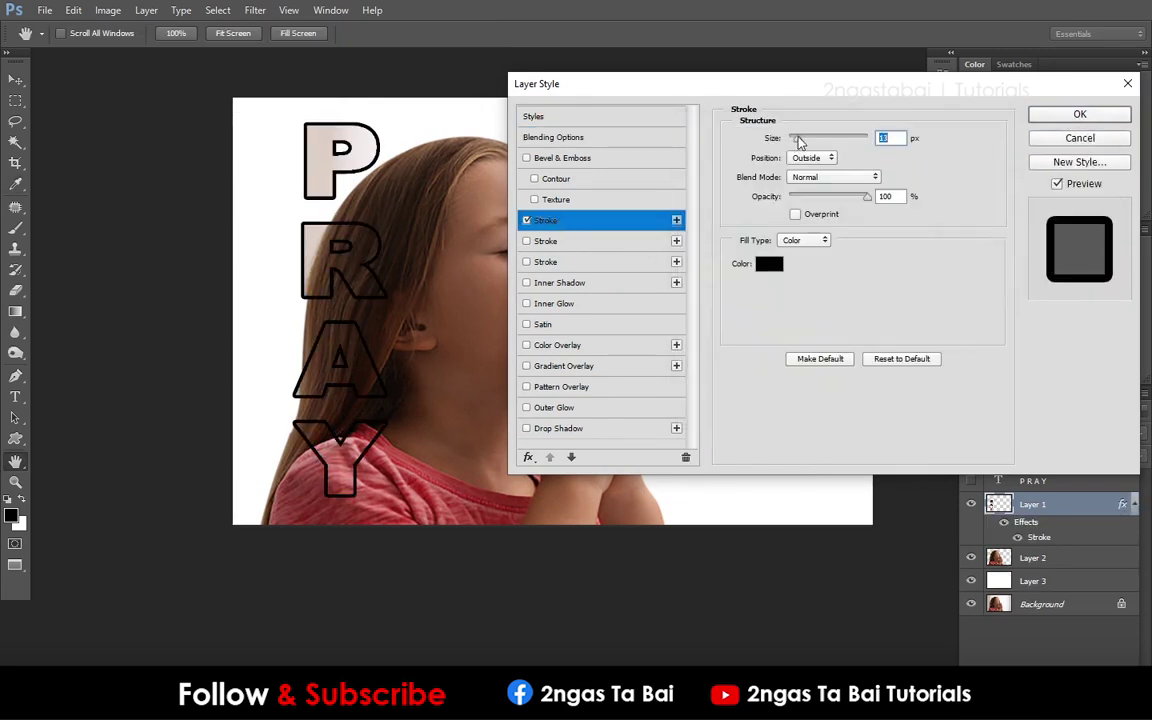
- Add a white 24 px second stroke and a drop shadow: 81% opacity, 35 px distance, 40 px size
{"action": "left_click", "coordinate": [625, 245]}
{"action": "left_click_drag", "start_coordinate": [797, 140], "coordinate": [802, 142]}
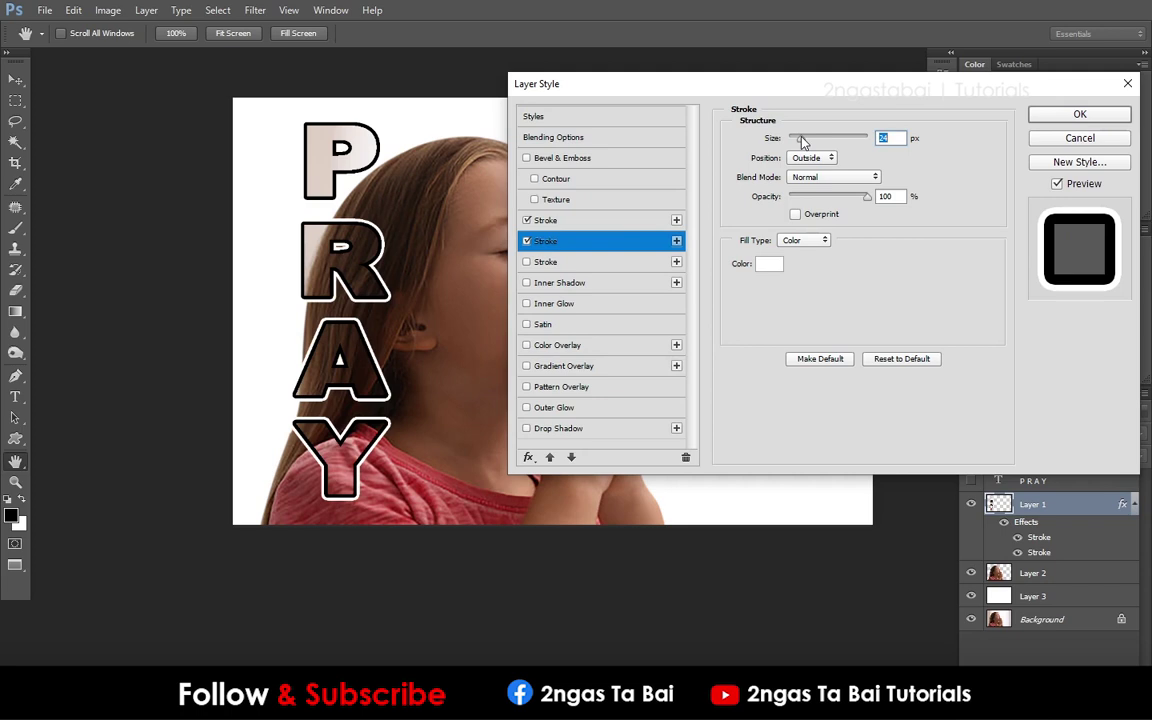
{"action": "left_click", "coordinate": [560, 428]}
{"action": "left_click_drag", "start_coordinate": [809, 252], "coordinate": [805, 252]}
{"action": "left_click_drag", "start_coordinate": [849, 157], "coordinate": [852, 157]}
{"action": "left_click_drag", "start_coordinate": [813, 210], "coordinate": [818, 220]}
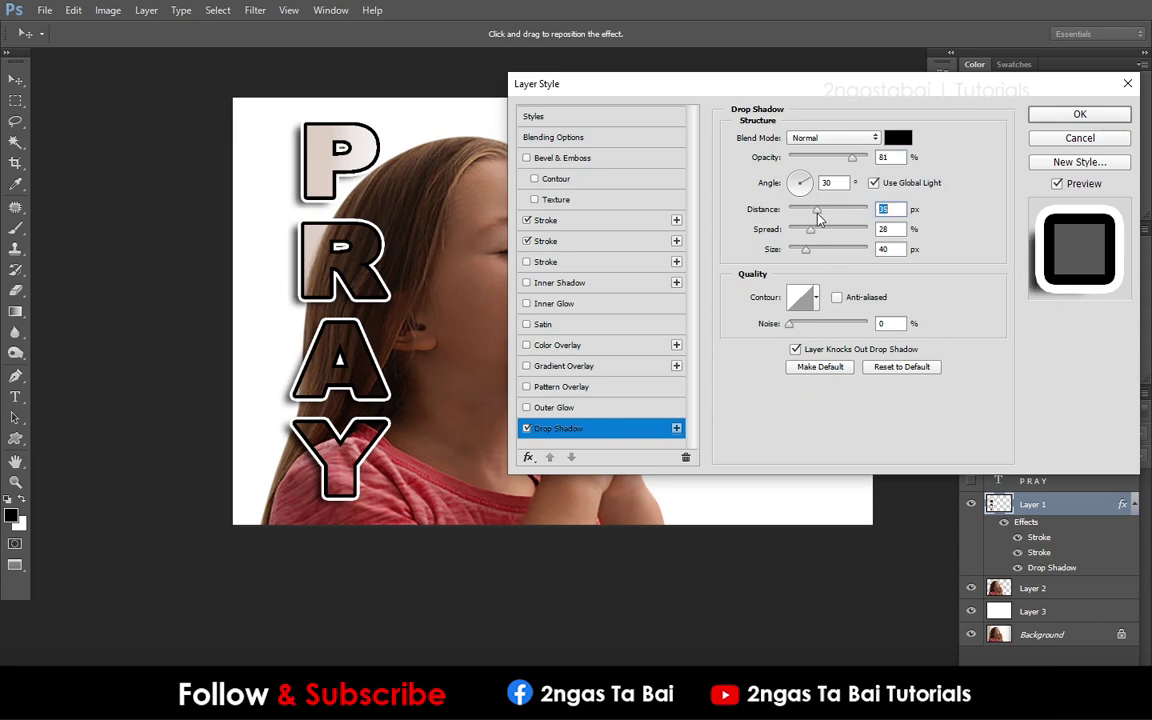
{"action": "left_click_drag", "start_coordinate": [814, 233], "coordinate": [816, 234]}
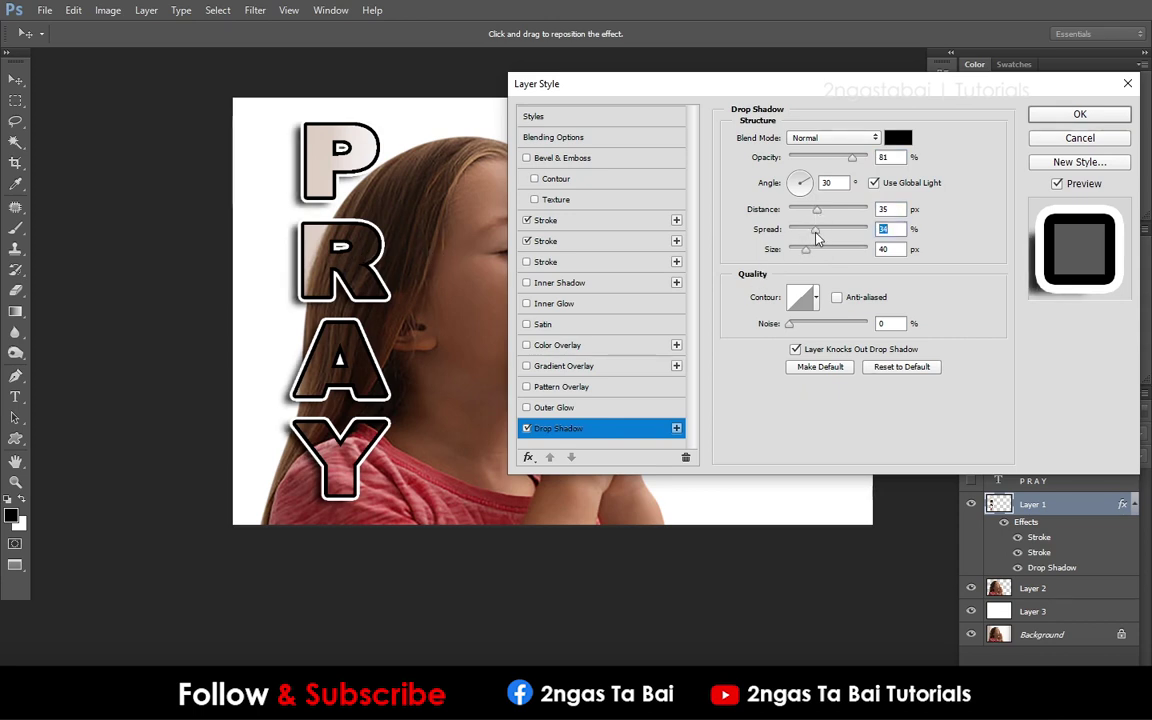
{"action": "left_click", "coordinate": [1080, 115]}
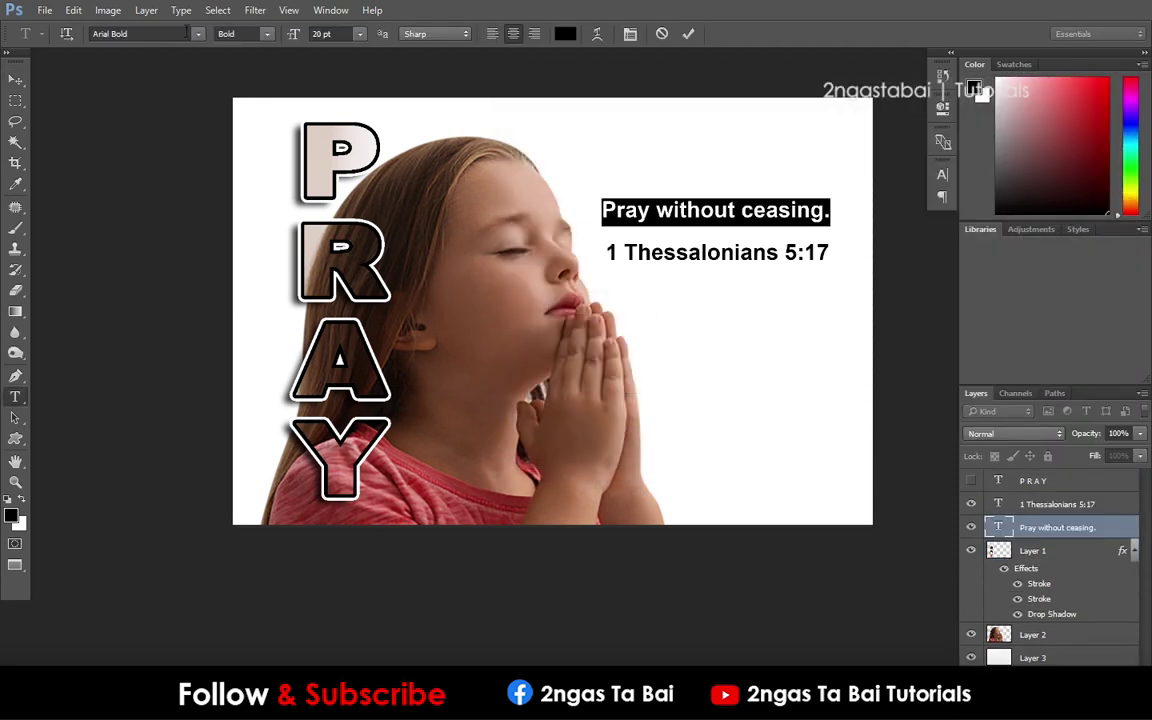
- Change the font of the new text and commit the shortened line
{"action": "left_click", "coordinate": [170, 33]}
{"action": "type", "text": "ceasing."}
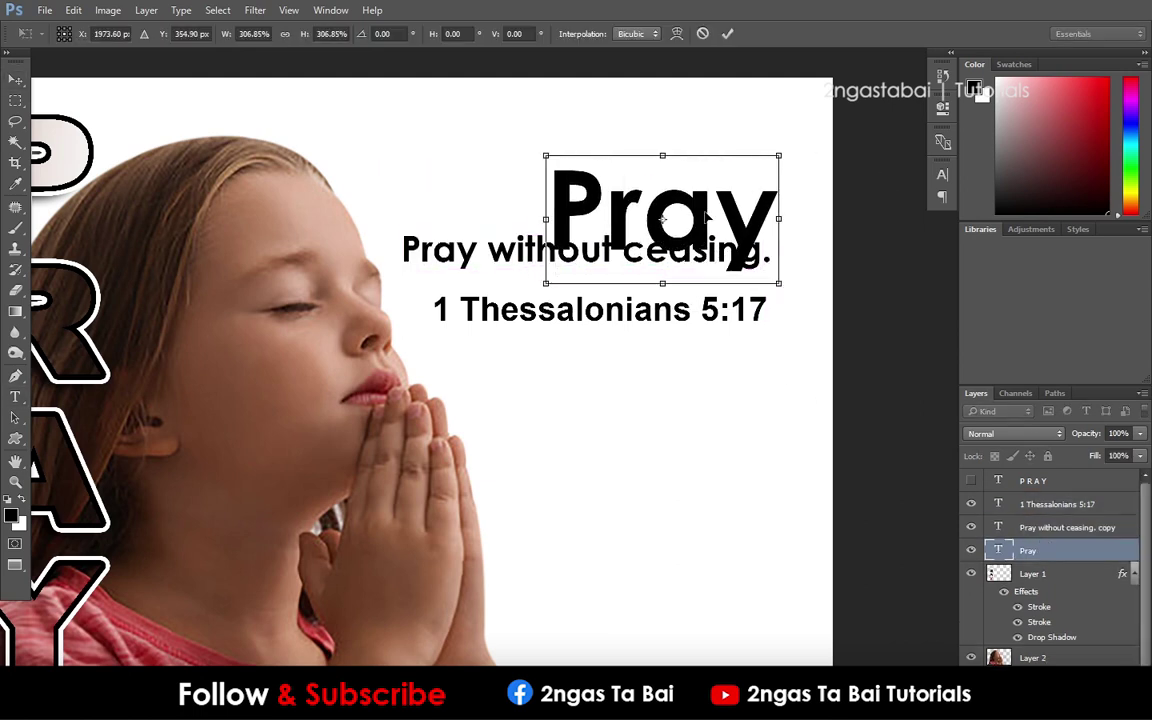
{"action": "key", "text": "BackSpace"}
{"action": "key", "text": "BackSpace"}
{"action": "key", "text": "BackSpace"}
{"action": "key", "text": "Delete"}
- Position 'Pray' above 'without ceasing.' and nudge both lines down
{"action": "left_click", "coordinate": [15, 80]}
{"action": "left_click_drag", "start_coordinate": [600, 310], "coordinate": [664, 296]}
{"action": "left_click_drag", "start_coordinate": [740, 238], "coordinate": [752, 248]}
{"action": "mouse_move", "coordinate": [735, 297]}
{"action": "left_mouse_down"}
{"action": "mouse_move", "coordinate": [746, 308]}
{"action": "mouse_move", "coordinate": [694, 368]}
{"action": "left_mouse_up"}
- Retype the duplicated line as '1 Thessalonians 5:17'
{"action": "left_click", "coordinate": [690, 452]}
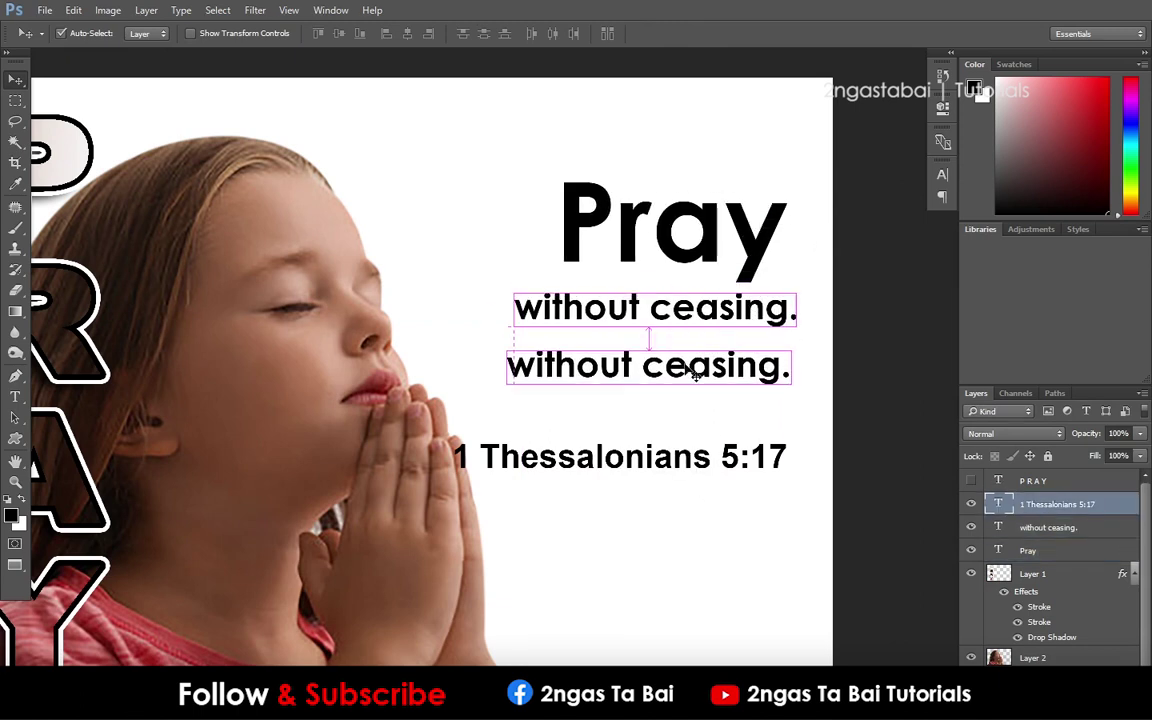
{"action": "double_click", "coordinate": [694, 368]}
{"action": "type", "text": "1 Thessalonians 5:17"}
{"action": "key", "text": "ctrl+Return"}
{"action": "key", "text": "v"}
- Shrink the '1 Thessalonians 5:17' line, give it lighter styling, and fit the image in view
{"action": "key", "text": "ctrl+t"}
{"action": "mouse_move", "coordinate": [823, 382]}
{"action": "left_mouse_down"}
{"action": "mouse_move", "coordinate": [674, 375]}
{"action": "mouse_move", "coordinate": [757, 347]}
{"action": "mouse_move", "coordinate": [694, 368]}
{"action": "mouse_move", "coordinate": [695, 385]}
{"action": "left_mouse_up"}
{"action": "key", "text": "Return"}
{"action": "double_click", "coordinate": [694, 368]}
{"action": "key", "text": "ctrl+Return"}
{"action": "key", "text": "ctrl+t"}
{"action": "key", "text": "Return"}
{"action": "key", "text": "ctrl+0"}
- Select all three text lines together, resize the block, and move it to the lower right
{"action": "left_click", "coordinate": [61, 33]}
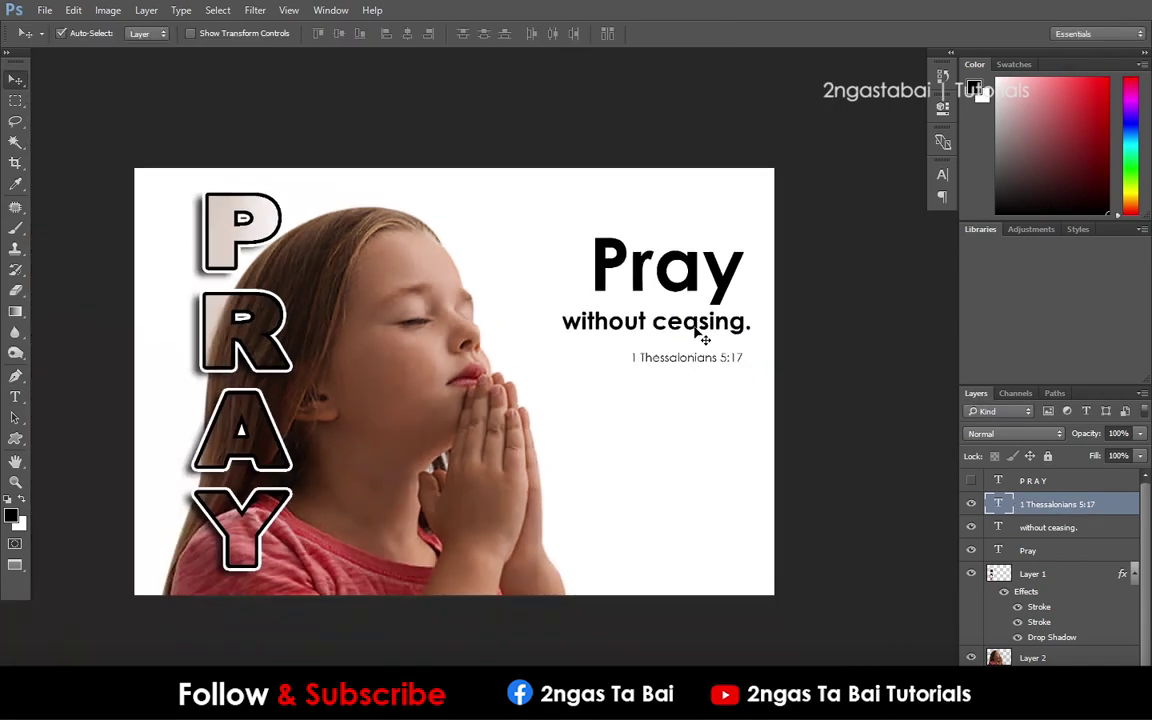
{"action": "left_click", "coordinate": [745, 329]}
{"action": "left_click", "coordinate": [717, 287]}
{"action": "mouse_move", "coordinate": [725, 386]}
{"action": "left_mouse_down"}
{"action": "mouse_move", "coordinate": [586, 265]}
{"action": "mouse_move", "coordinate": [517, 225]}
{"action": "left_mouse_up"}
{"action": "key", "text": "ctrl+t"}
{"action": "mouse_move", "coordinate": [646, 326]}
{"action": "left_mouse_down"}
{"action": "mouse_move", "coordinate": [738, 409]}
{"action": "mouse_move", "coordinate": [737, 398]}
{"action": "left_mouse_up"}
{"action": "key", "text": "Return"}
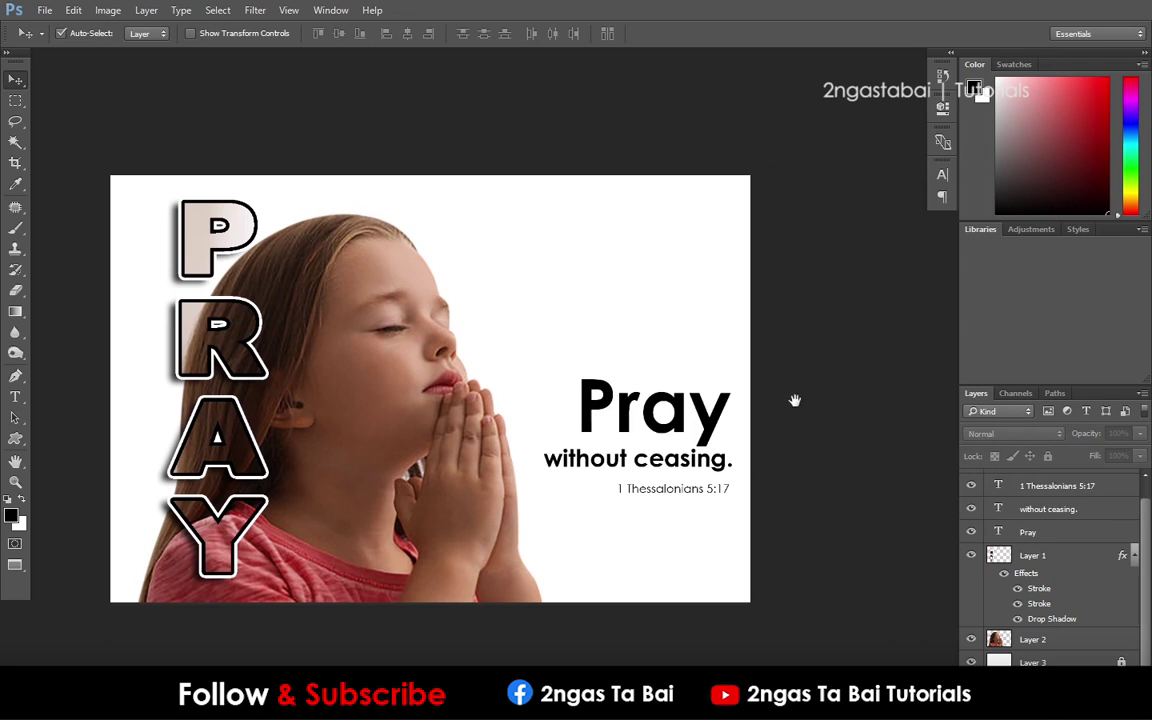
- Scale the 'Pray' heading down to about 86% and shift it slightly left
{"action": "left_click", "coordinate": [720, 428]}
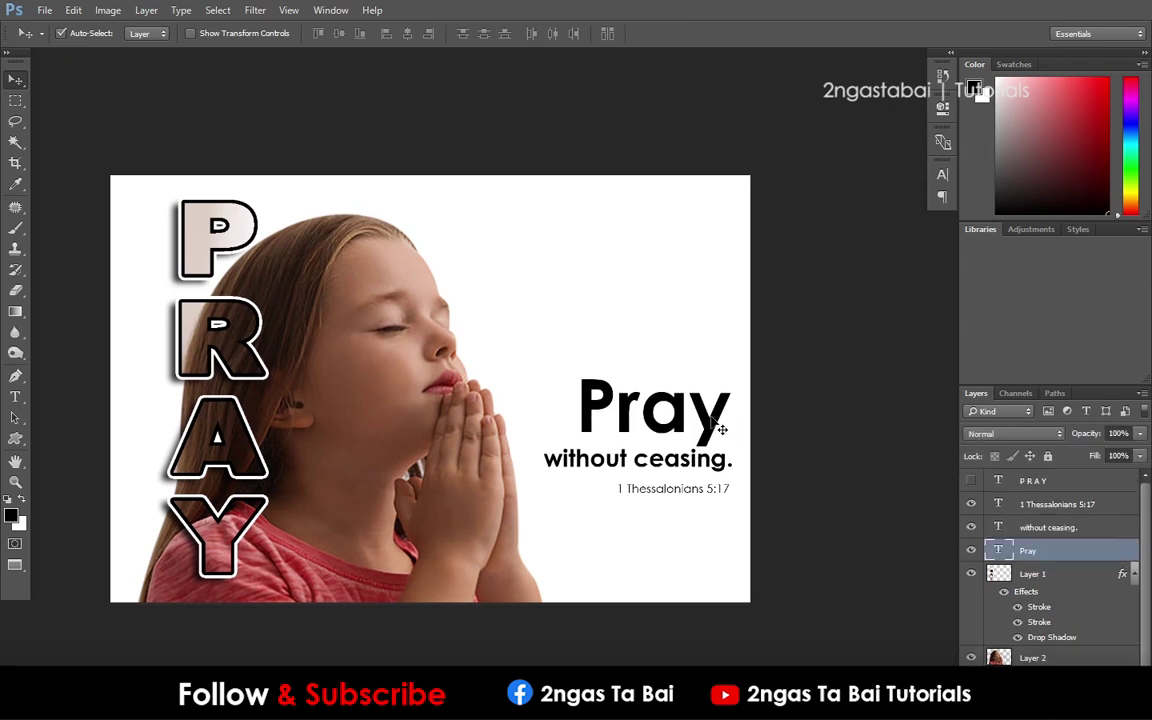
{"action": "key", "text": "ctrl+t"}
{"action": "left_click_drag", "start_coordinate": [575, 375], "coordinate": [597, 381]}
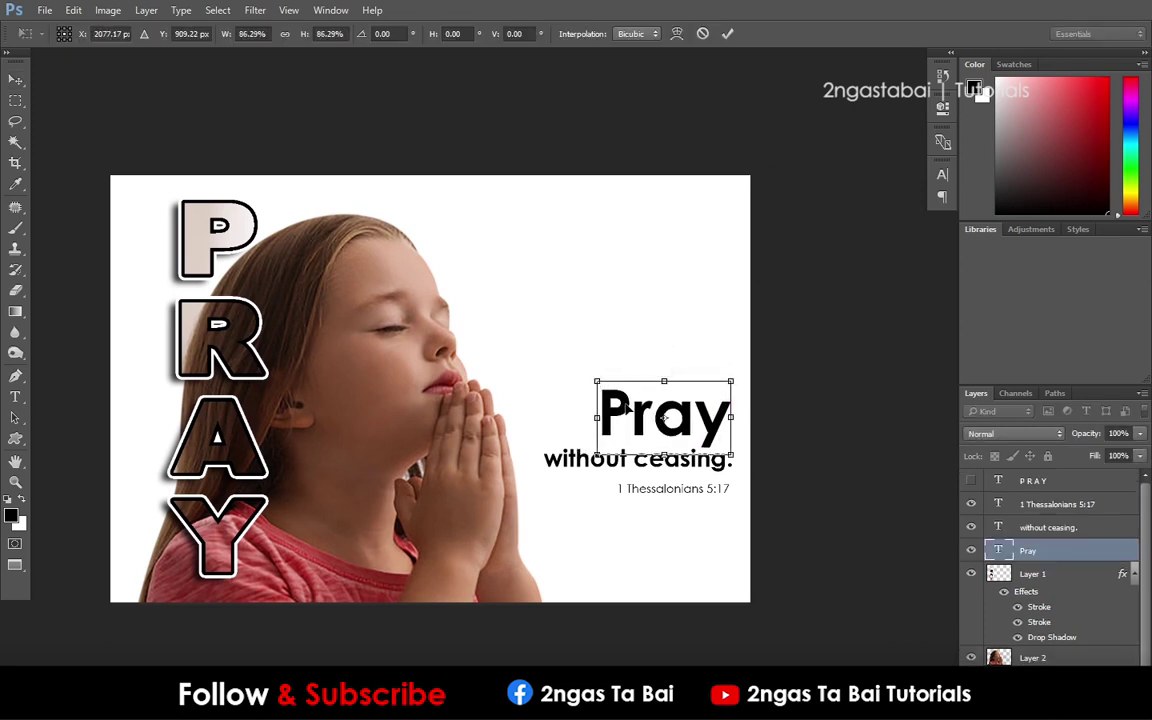
{"action": "key", "text": "Return"}
{"action": "left_click_drag", "start_coordinate": [660, 410], "coordinate": [657, 412]}
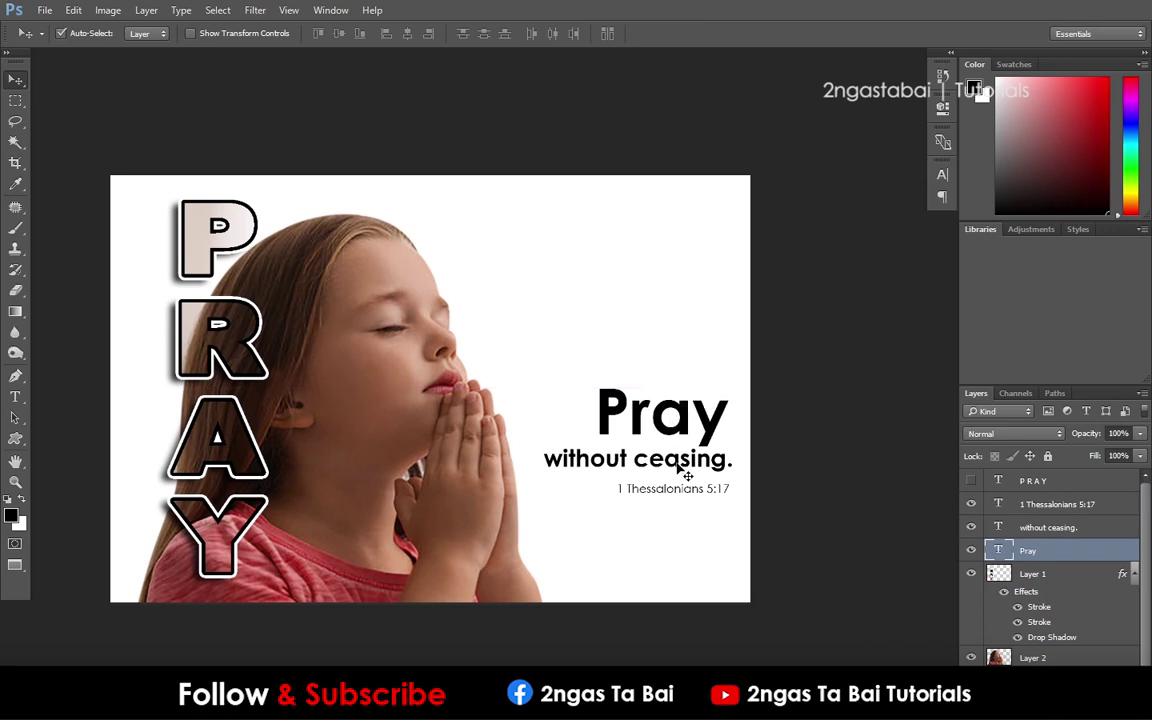
- Right-align 'Pray', 'without ceasing.' and '1 Thessalonians 5:17' along the smart guide, then deselect
{"action": "left_click_drag", "start_coordinate": [686, 477], "coordinate": [690, 468]}
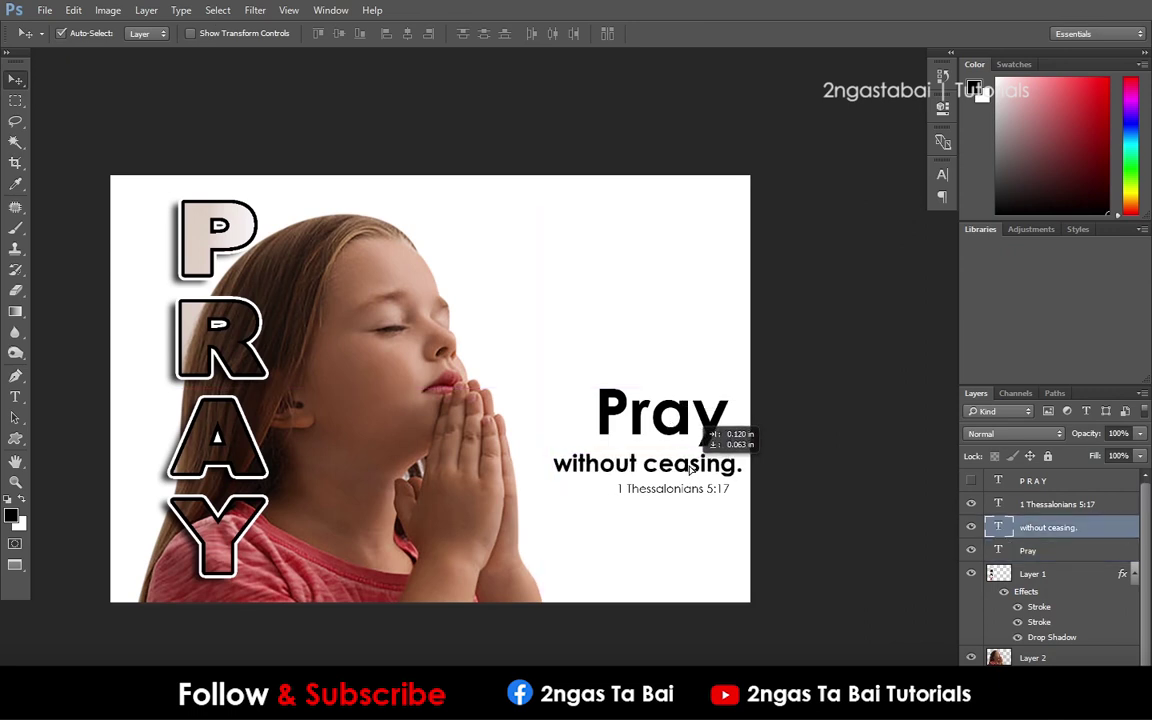
{"action": "left_click", "coordinate": [630, 394]}
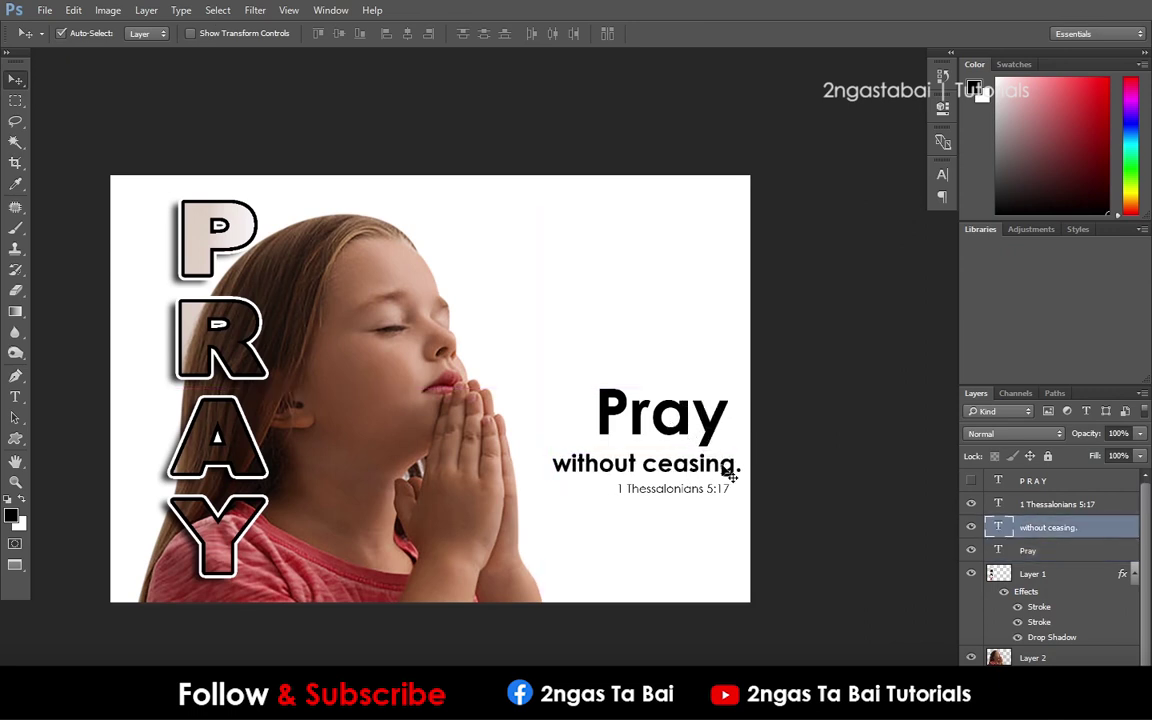
{"action": "left_click_drag", "start_coordinate": [731, 478], "coordinate": [728, 471]}
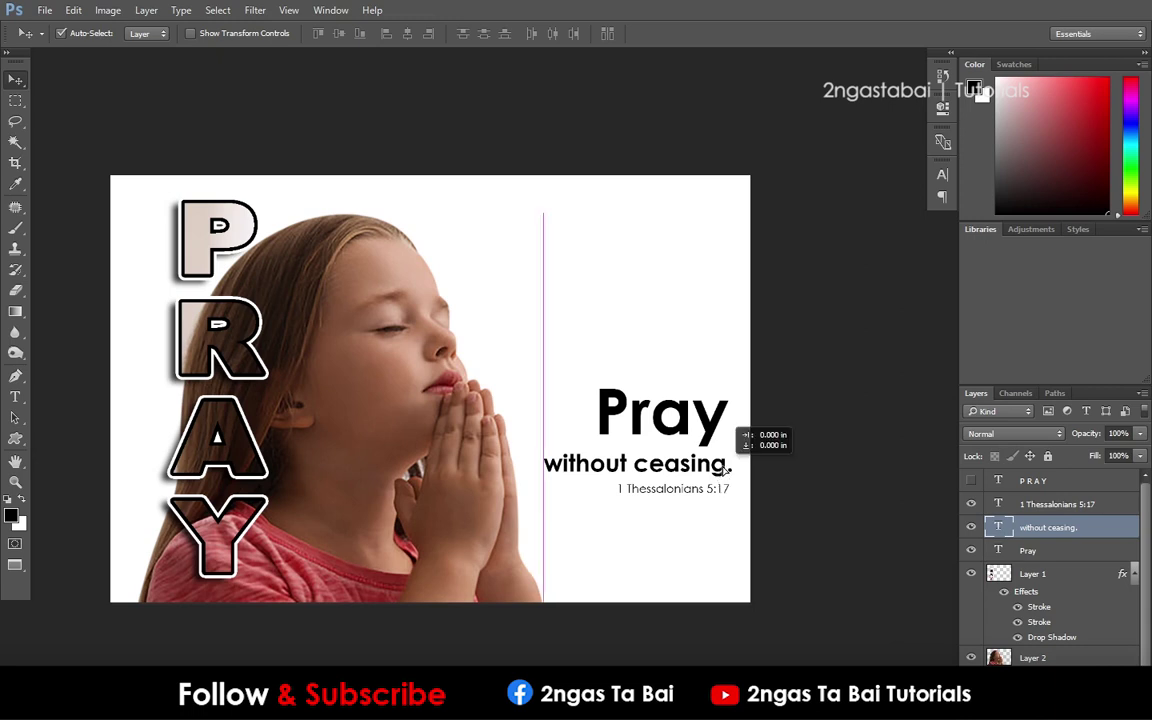
{"action": "left_click_drag", "start_coordinate": [720, 418], "coordinate": [714, 418]}
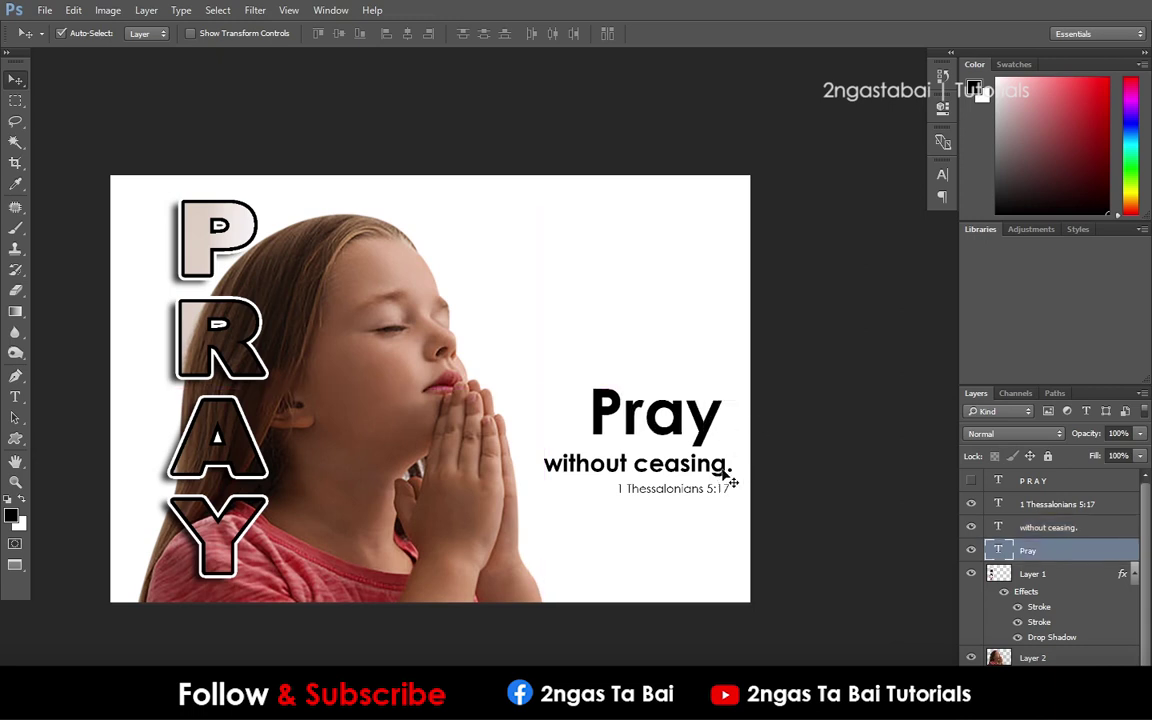
{"action": "left_click_drag", "start_coordinate": [722, 490], "coordinate": [704, 490]}
{"action": "left_click", "coordinate": [703, 422]}
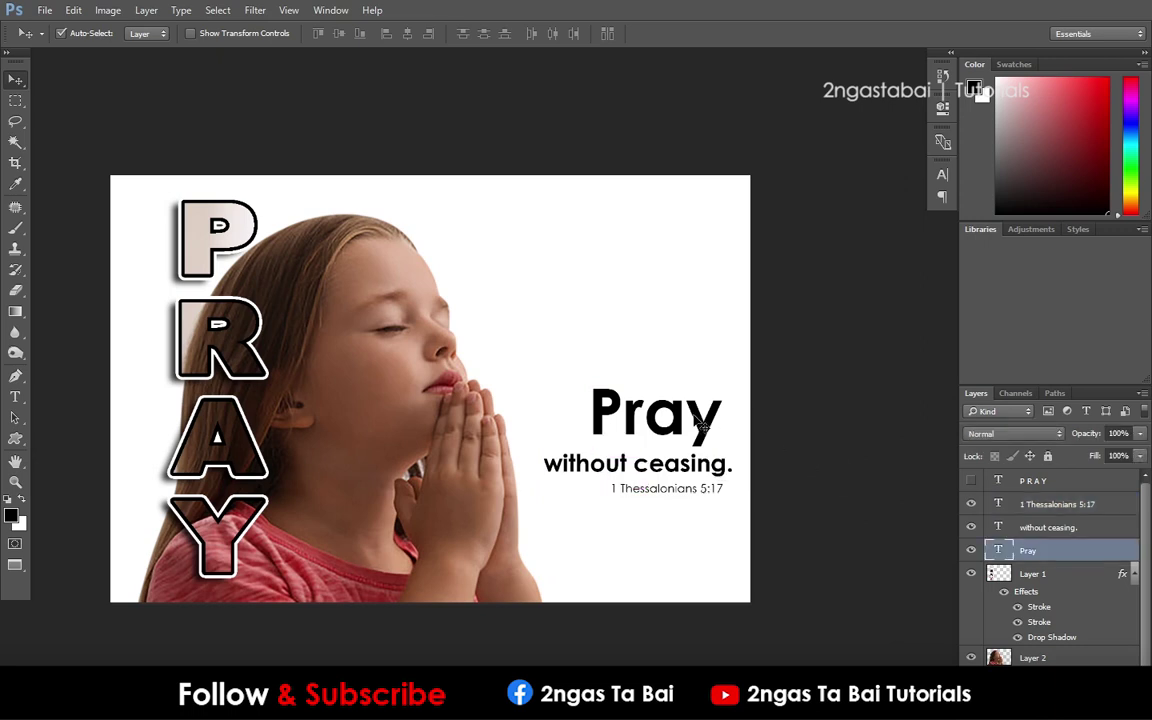
{"action": "left_click", "coordinate": [783, 400]}
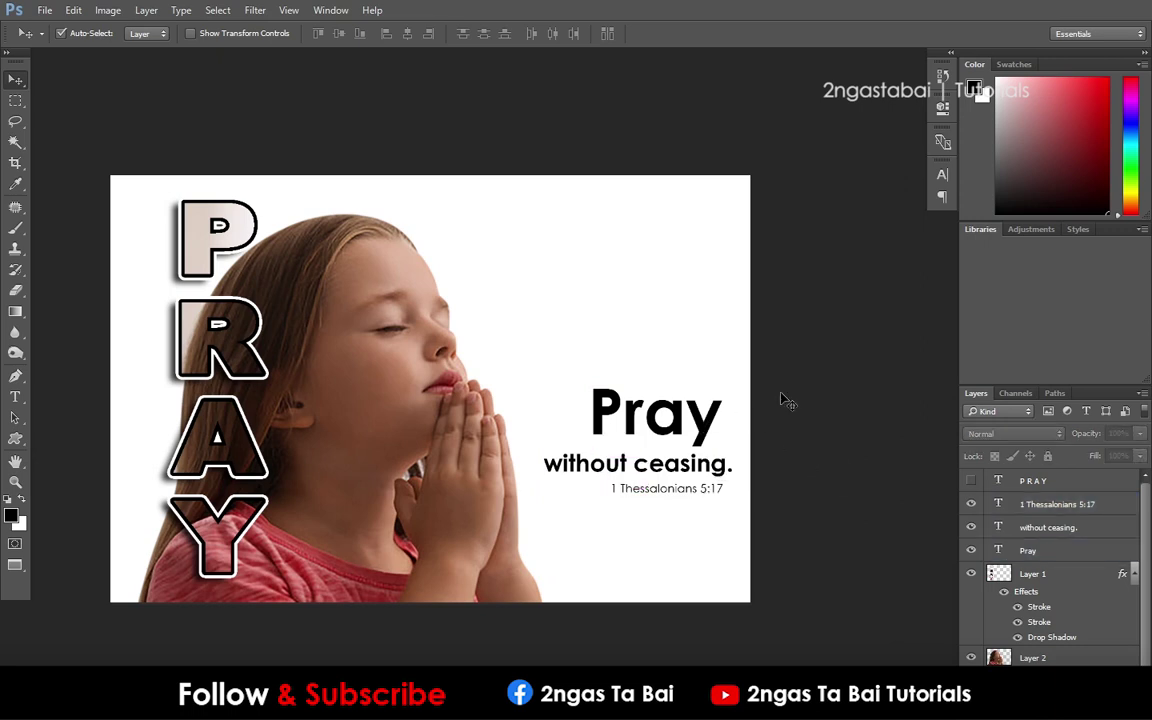